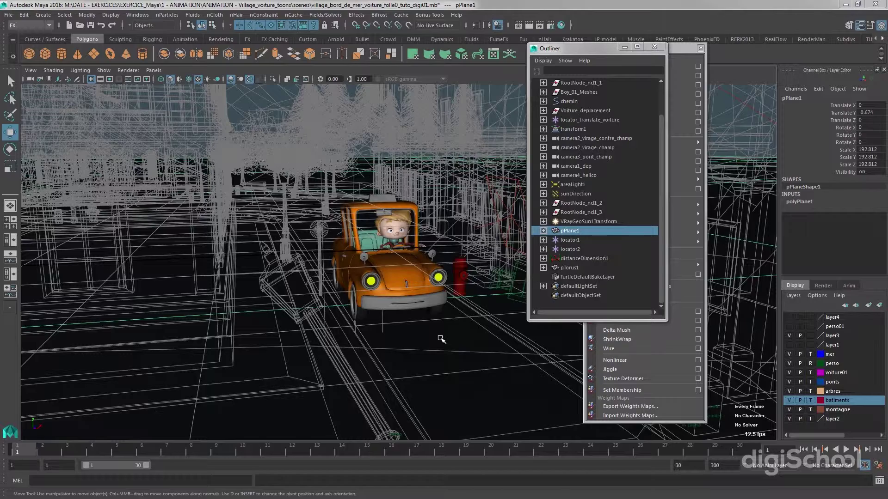
Examine the orange car up close, selecting its body, front wheel and back wheel in turn
left_click_drag(399, 312, 422, 312, "alt")
scroll(422, 312, "up", 3)
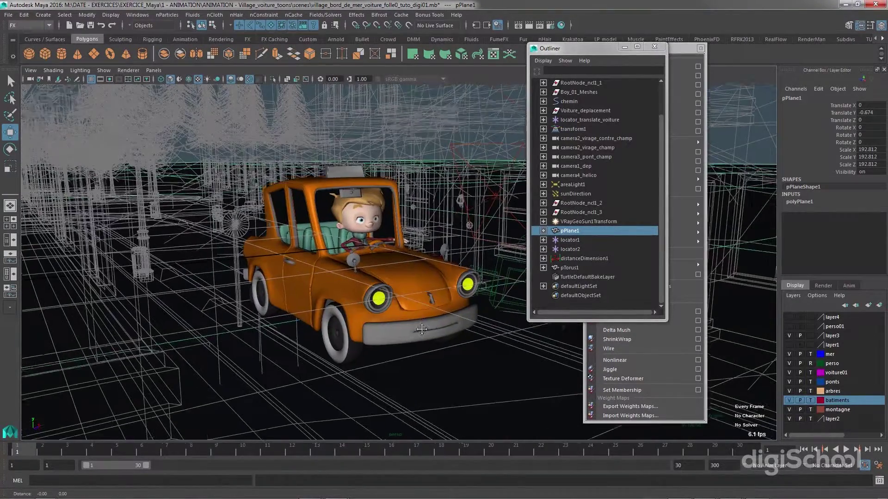
scroll(428, 333, "up", 2)
left_click_drag(429, 352, 427, 349, "alt")
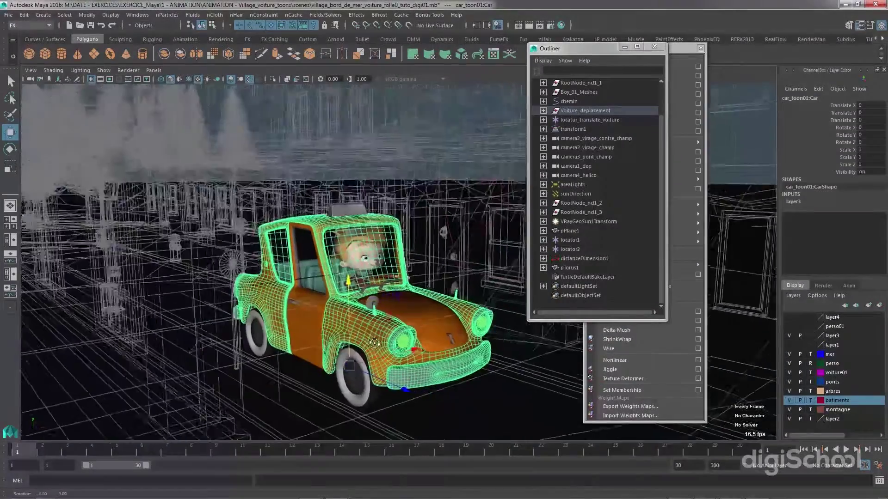
left_click_drag(375, 344, 373, 346, "alt")
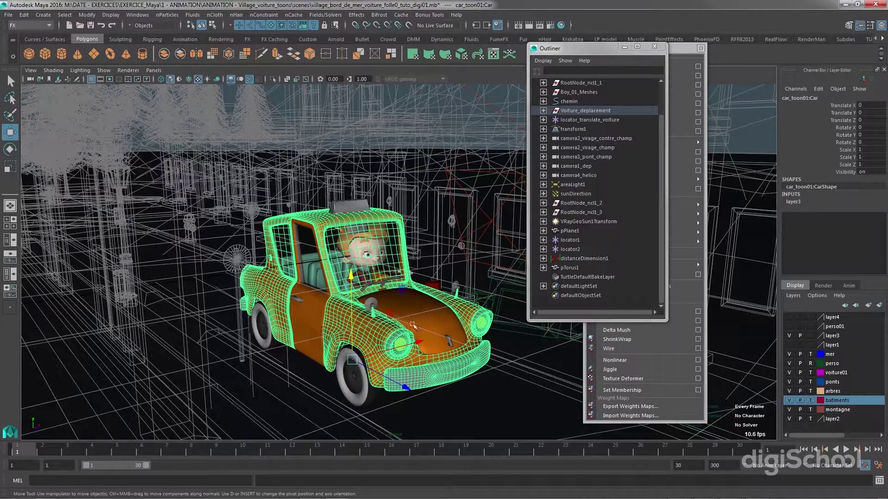
left_click(418, 347)
left_click(373, 344)
left_click(365, 392)
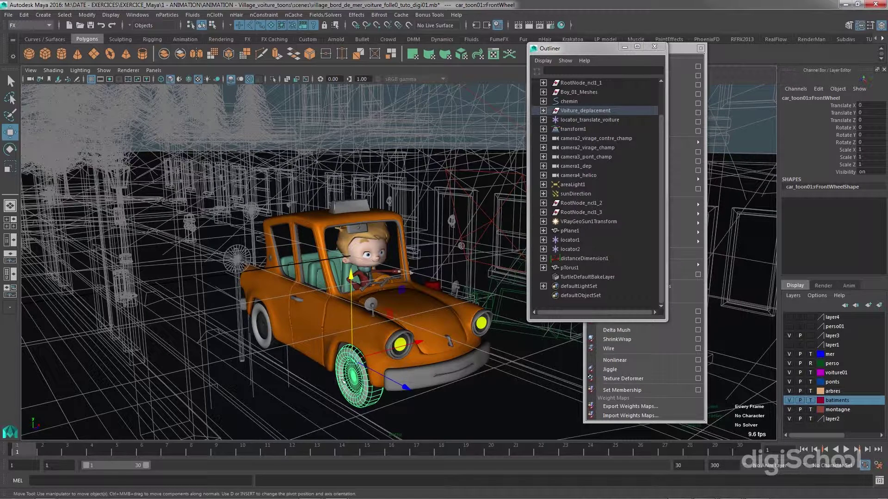
left_click(272, 346)
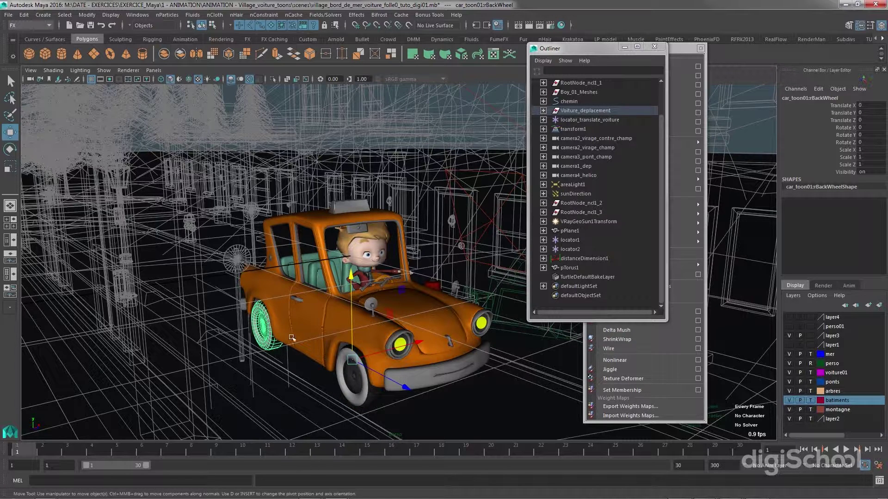
left_click(319, 226)
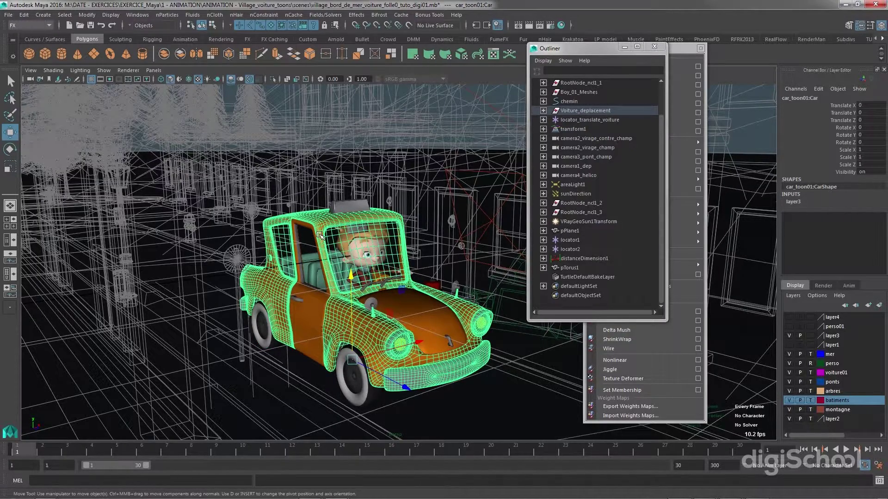
Examine the driver inside the car from both sides, selecting the front left door
left_click_drag(318, 264, 355, 273, "alt")
scroll(355, 272, "up", 5)
middle_click_drag(355, 273, 465, 268, "alt")
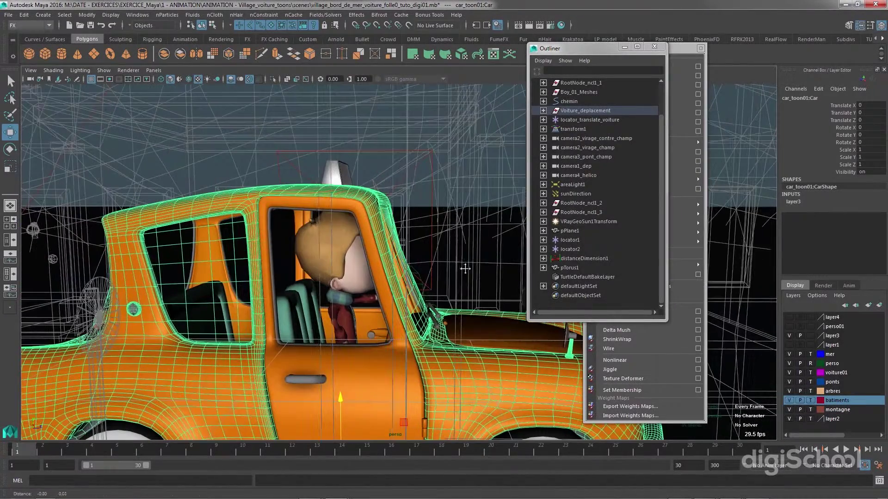
left_click(357, 287)
left_click_drag(393, 298, 305, 272, "alt")
left_click(421, 277)
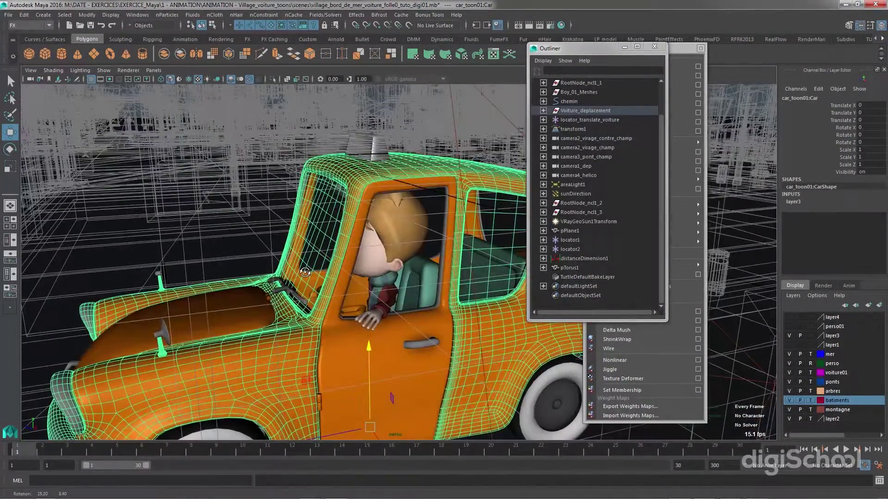
left_click(391, 257)
scroll(386, 311, "up", 6)
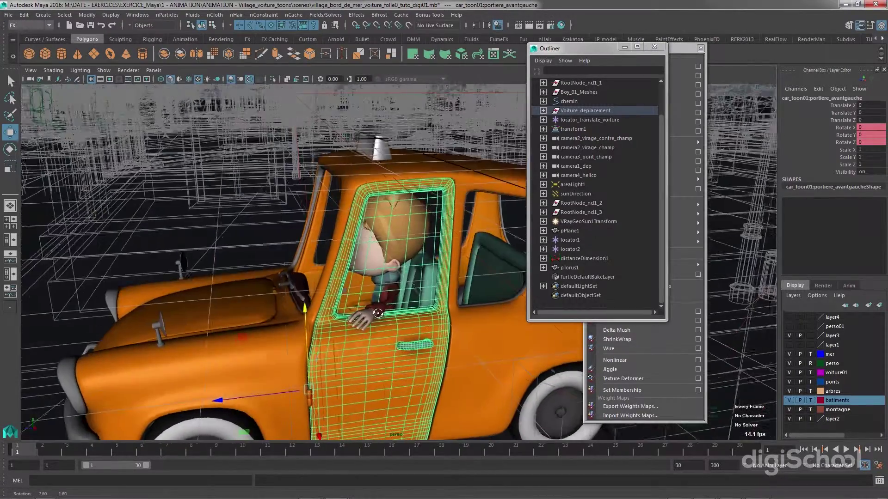
left_click_drag(385, 310, 415, 307, "alt")
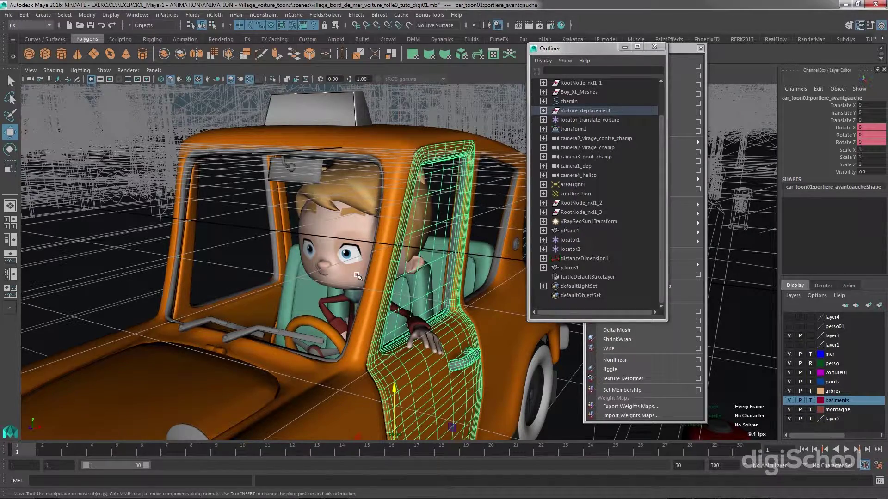
Examine the whole car and the surrounding village buildings from farther away and above
scroll(356, 262, "down", 3)
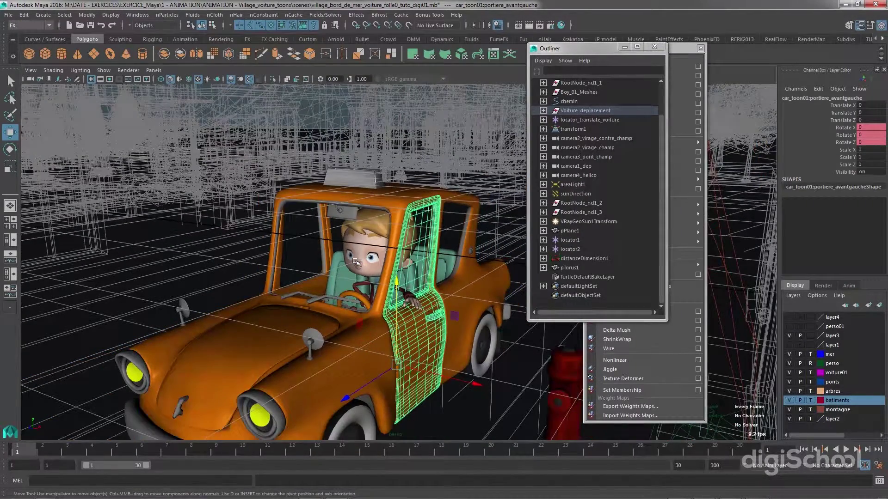
scroll(356, 262, "down", 2)
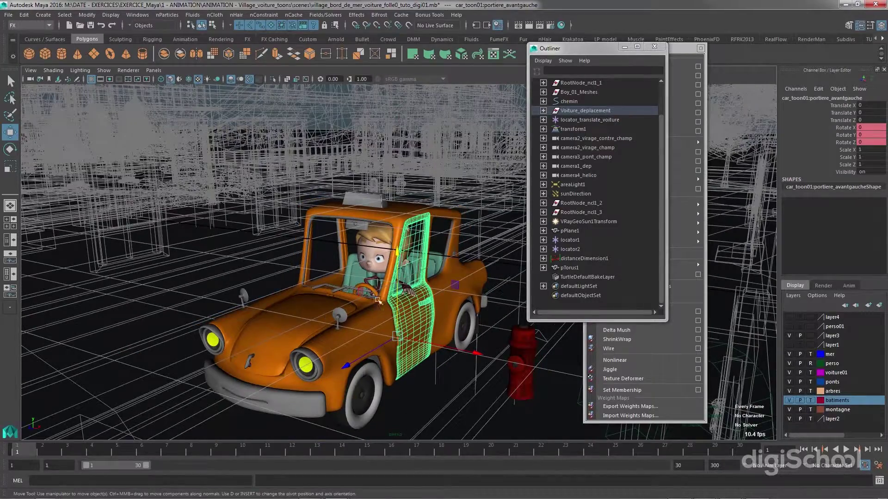
left_click_drag(379, 303, 434, 293, "alt")
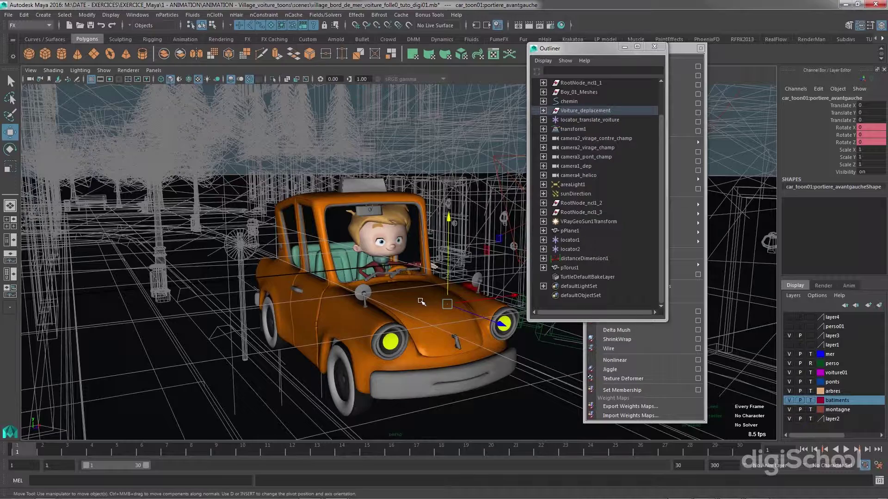
left_click_drag(420, 301, 413, 322, "alt")
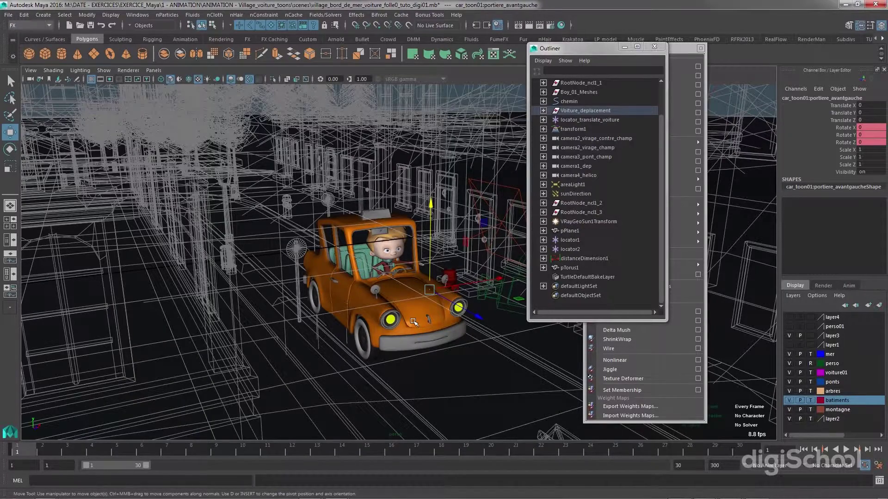
left_click_drag(410, 316, 382, 270, "alt")
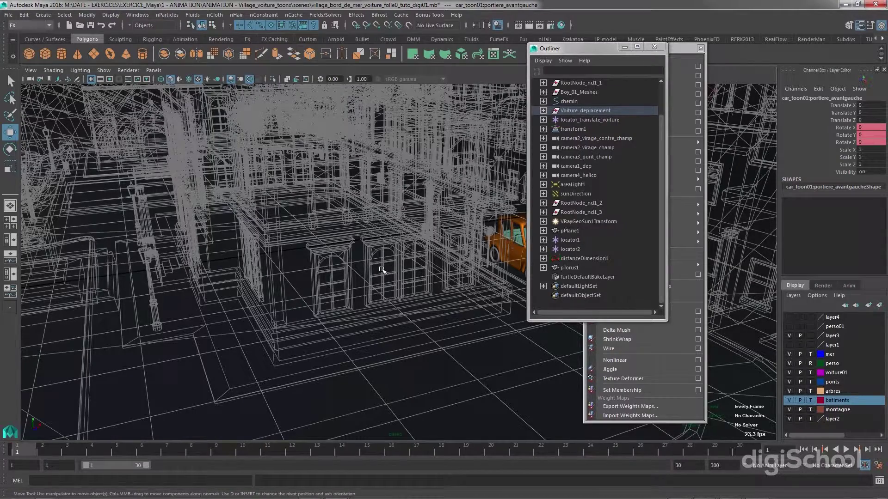
left_click_drag(443, 279, 390, 302, "alt")
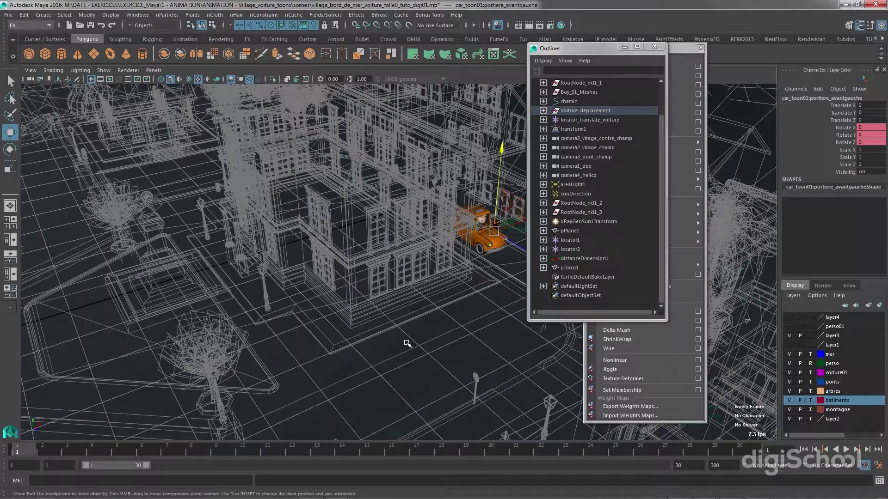
left_click_drag(399, 352, 298, 336, "alt")
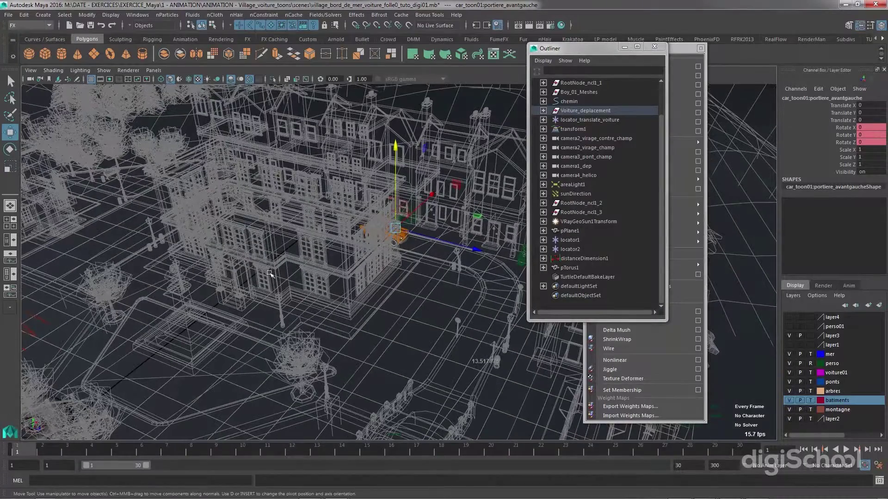
Create a polygon cylinder beside the corner building at about X 7.618, Z 4.768, scaled to about 0.241, 0.633, 0.241
left_click(61, 53)
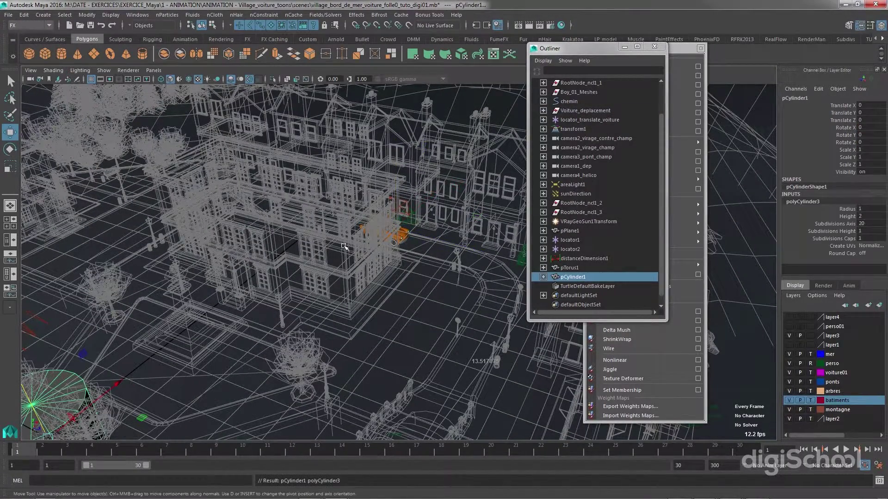
right_click_drag(218, 349, 183, 387, "alt")
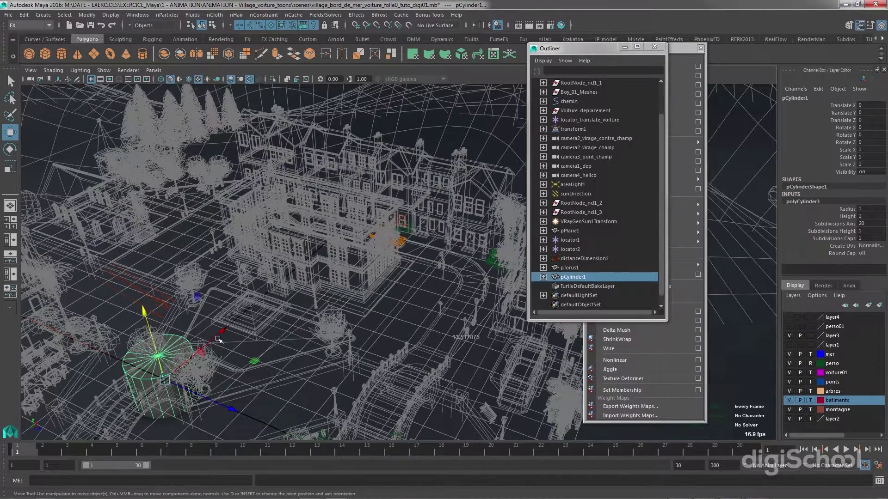
left_click_drag(201, 350, 501, 309)
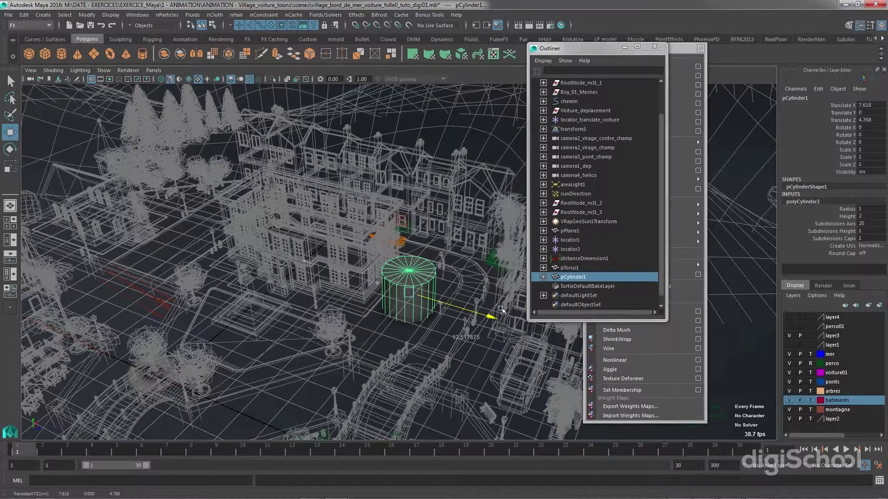
key("r")
left_click_drag(408, 292, 410, 175)
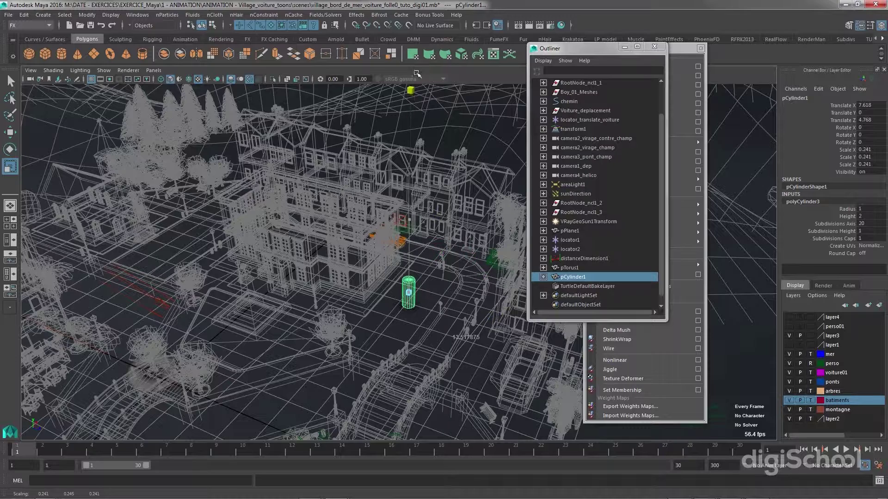
Create a polygon torus and move it around the cylinder to about X 7.486, Z 4.659
left_click(107, 54)
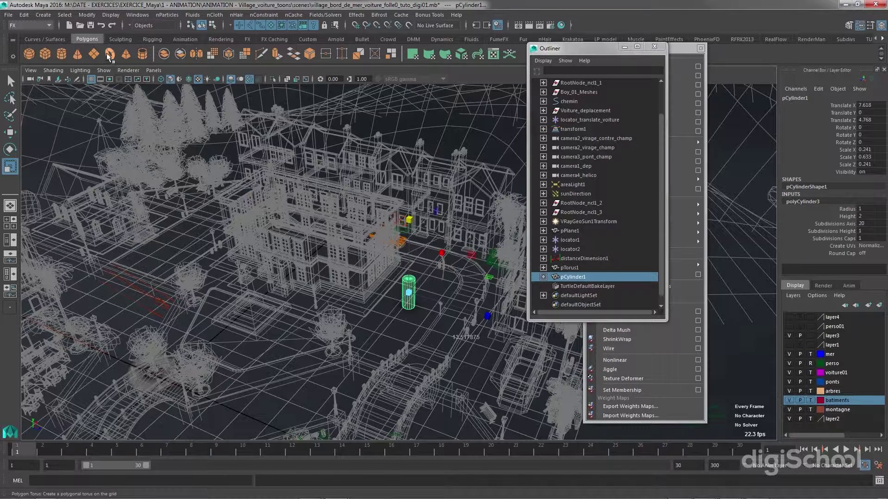
left_click(167, 375)
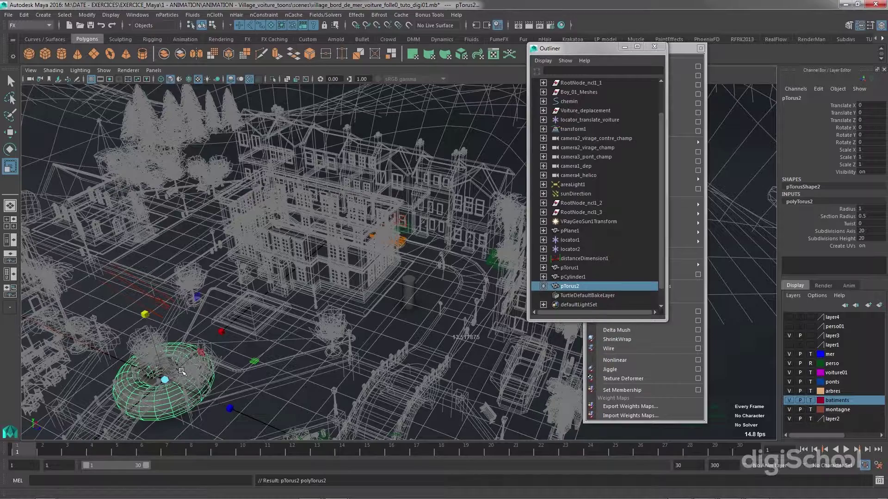
key("w")
left_click_drag(181, 373, 489, 329)
Flatten the torus around the cylinder by scaling it to about 0.158 on Y
left_click_drag(418, 329, 417, 309, "alt")
scroll(409, 343, "up", 8)
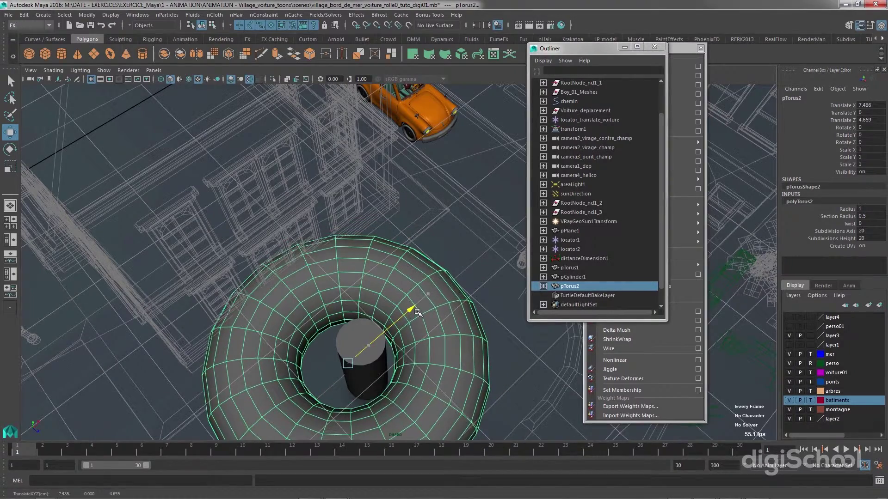
mouse_move(416, 309)
middle_mouse_down("alt")
mouse_move(412, 318)
mouse_move(424, 318)
mouse_move(431, 303)
middle_mouse_up("alt")
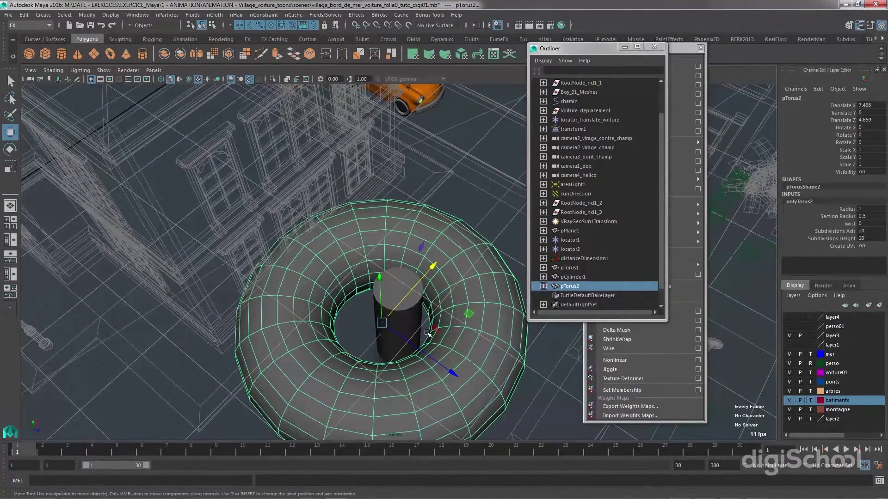
left_click_drag(427, 333, 394, 338, "alt")
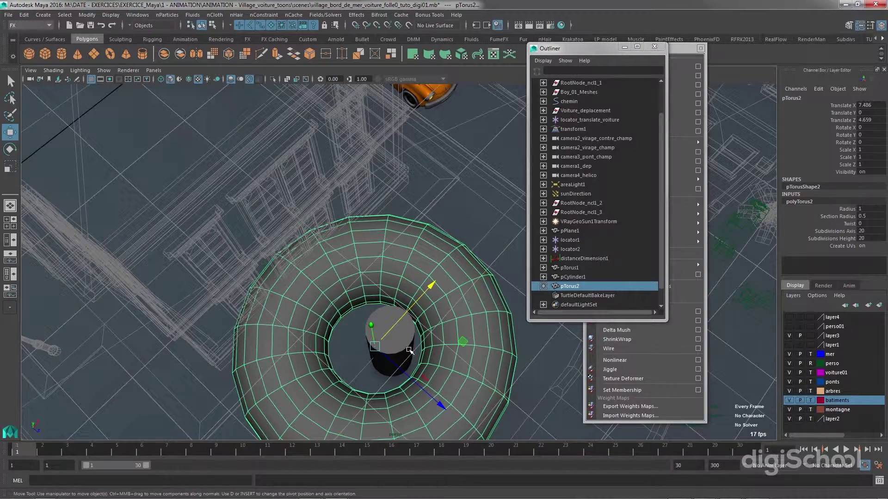
left_click_drag(409, 347, 423, 238, "alt")
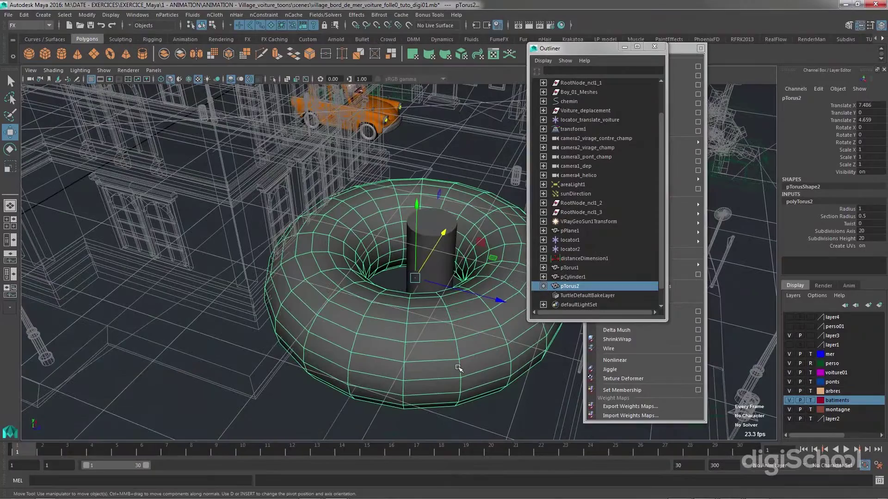
key("r")
left_click_drag(415, 207, 465, 291)
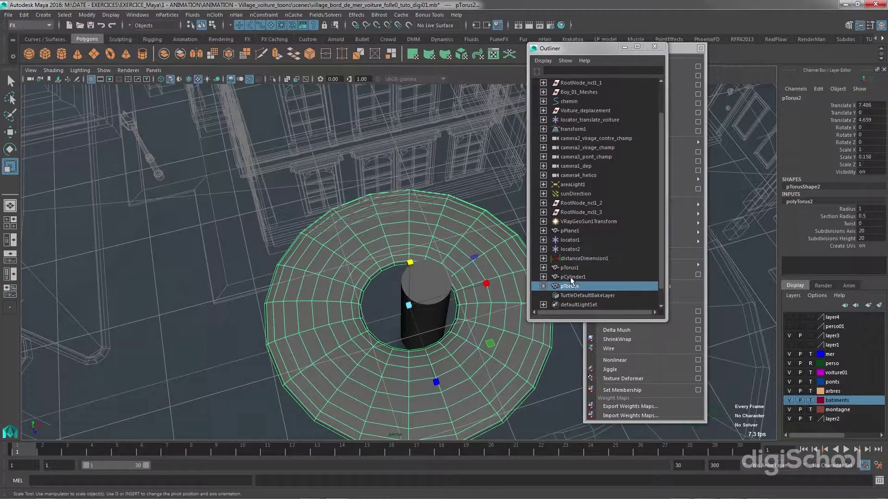
Move the Outliner aside and reposition the torus around the cylinder by eye, at about X 7.659, Y 0.018, Z 4.743
left_click(570, 276)
left_click(568, 286)
left_click_drag(489, 310, 501, 326, "alt")
left_click_drag(579, 53, 663, 69)
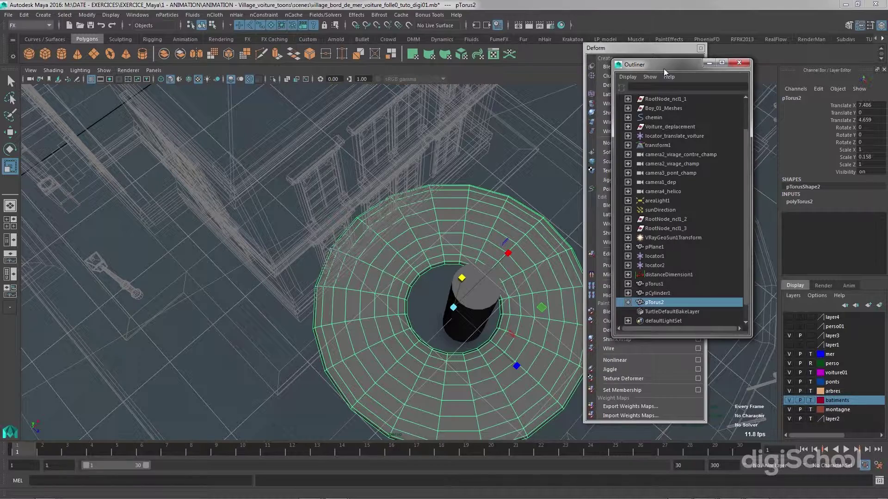
left_click_drag(490, 277, 494, 299, "alt")
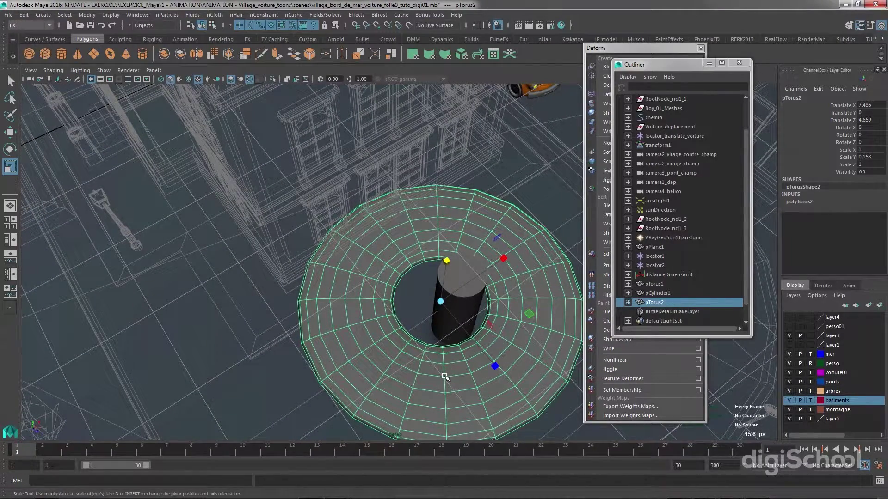
key("w")
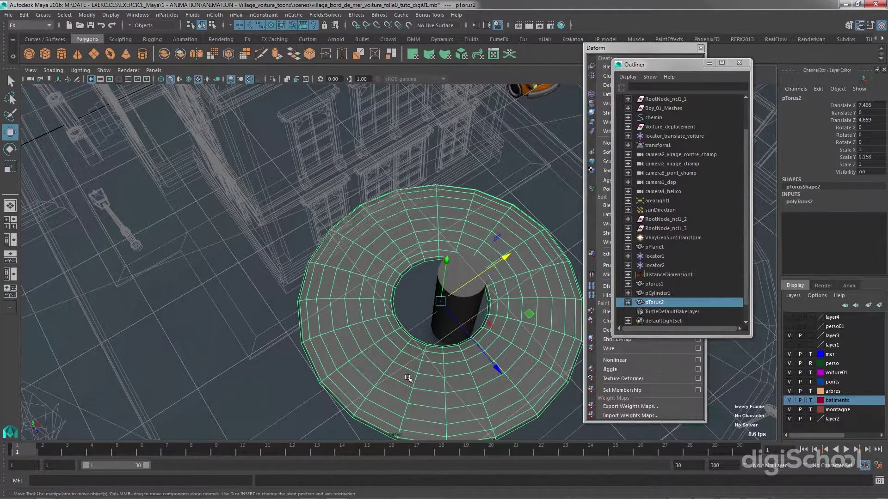
left_click(440, 302)
left_click_drag(440, 302, 413, 350)
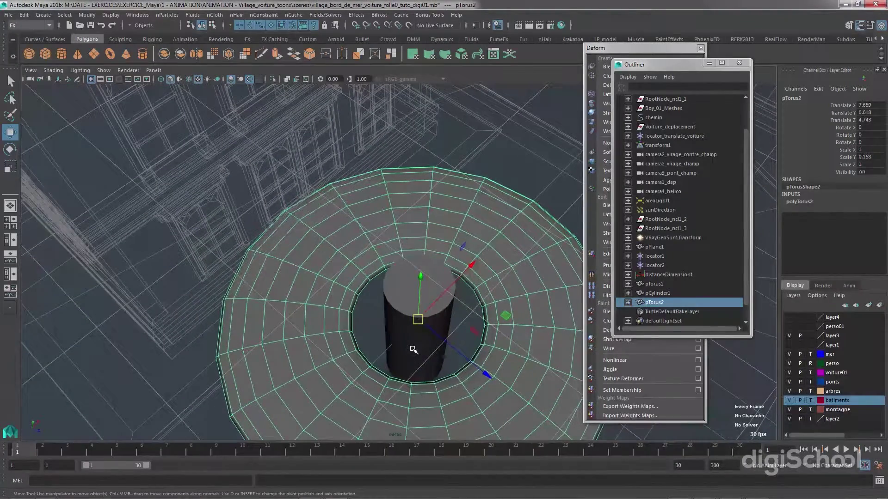
Enable point snapping with the cylinder selected, try a snapped move of the cylinder, and undo it
left_click(406, 308)
right_click_drag(406, 308, 426, 318, "alt")
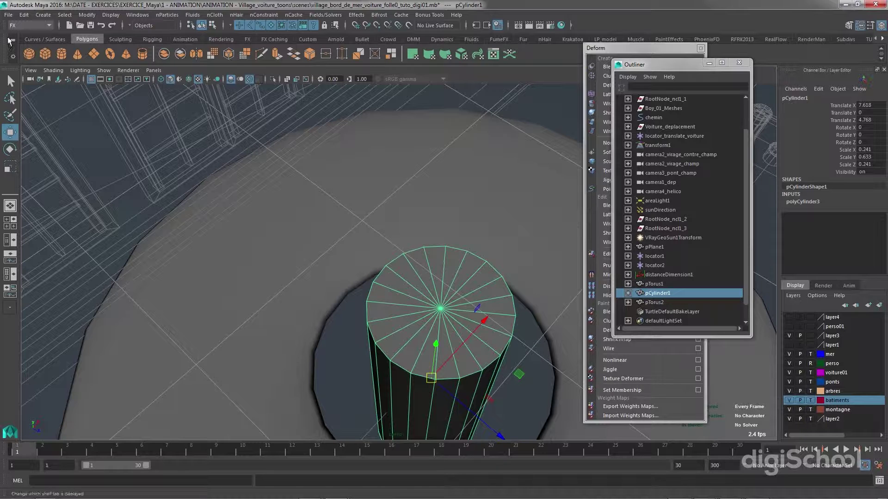
left_click(378, 27)
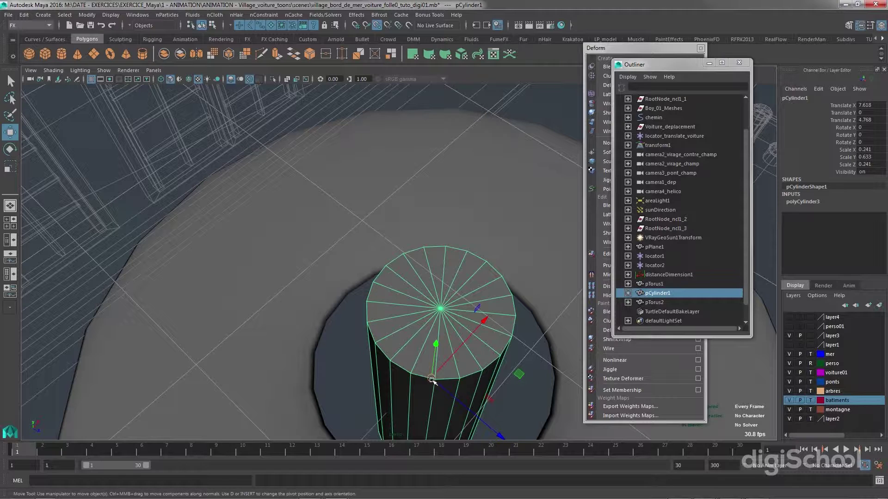
left_click_drag(431, 380, 437, 360)
key("ctrl+z")
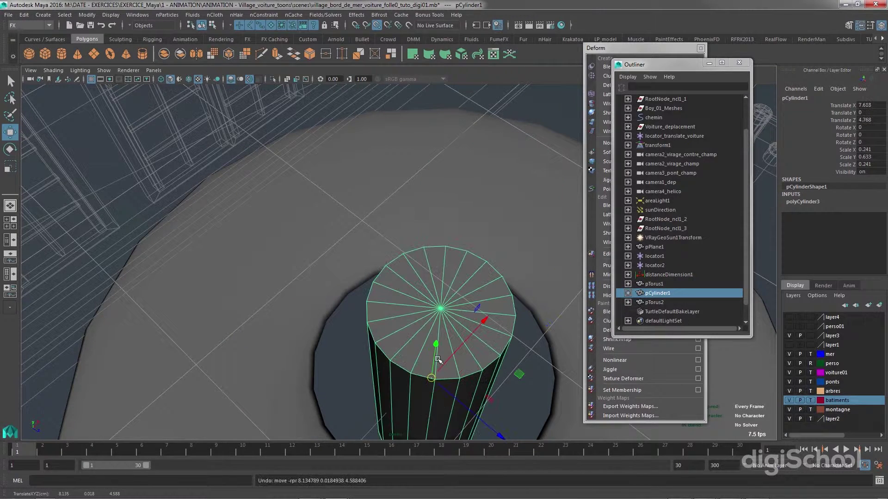
Snap the flattened torus to the centre point of the cylinder's top cap, at X 7.618, Y 0.633, Z 4.768
left_click(302, 401)
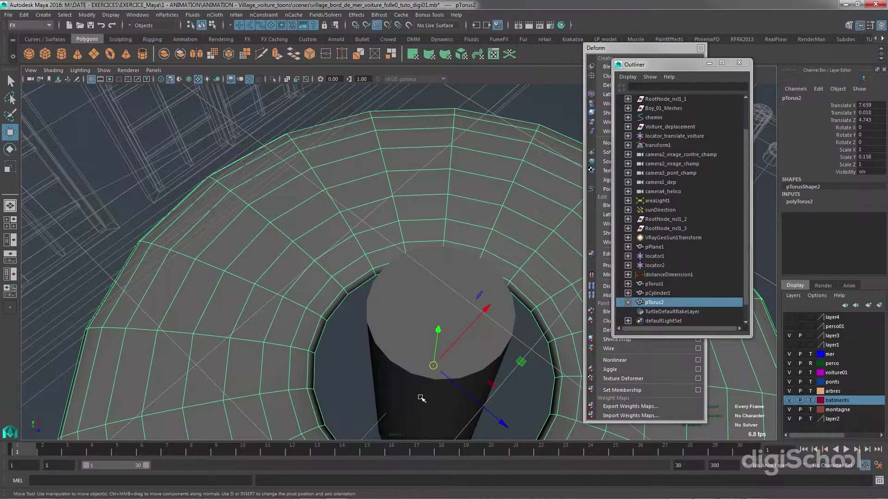
left_click_drag(434, 366, 440, 324)
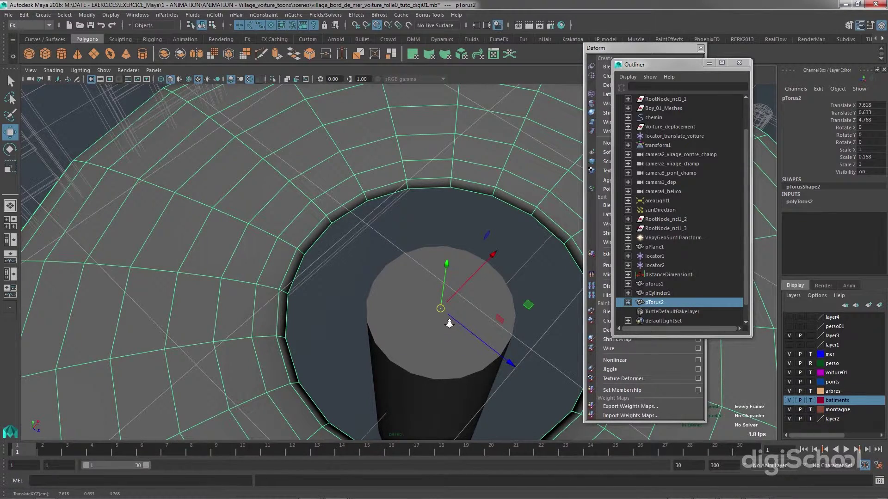
scroll(449, 321, "down", 5)
left_click_drag(448, 341, 439, 313, "alt")
left_click_drag(437, 304, 453, 317, "alt")
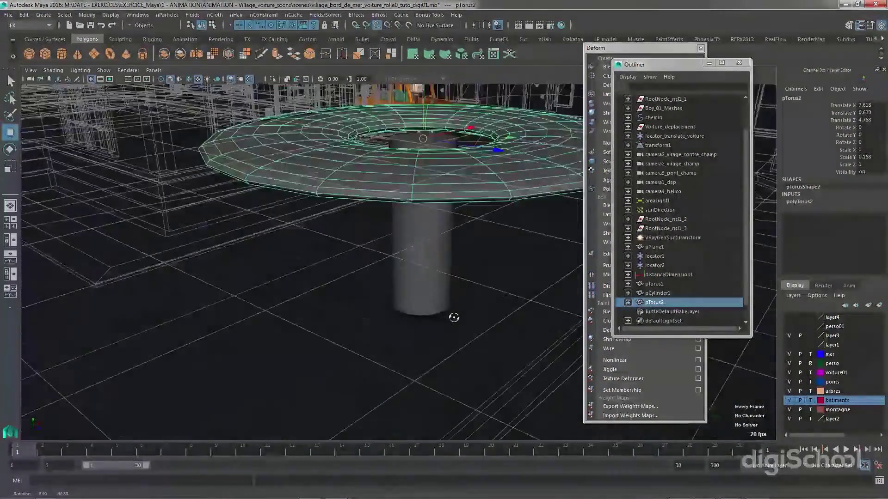
scroll(453, 317, "up", 5)
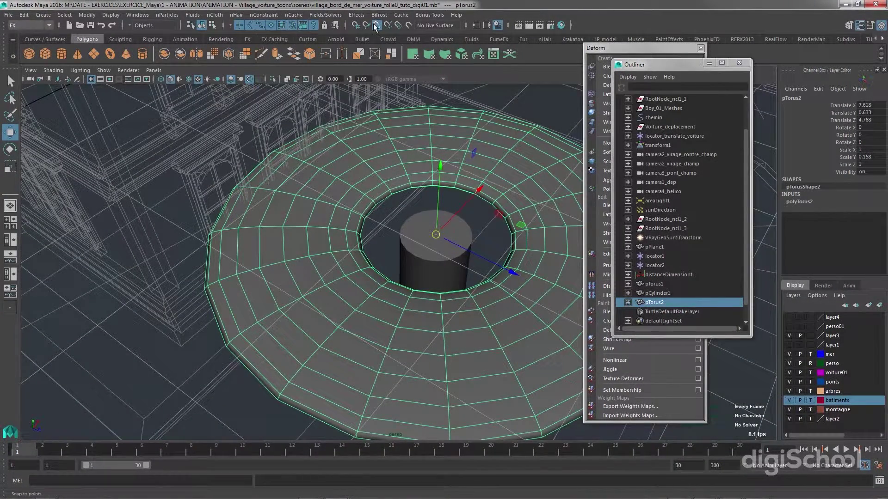
Try lowering the torus along Y to about -0.047 around the cylinder, and undo the move
left_click_drag(439, 166, 439, 184)
left_click_drag(439, 184, 440, 299, "alt")
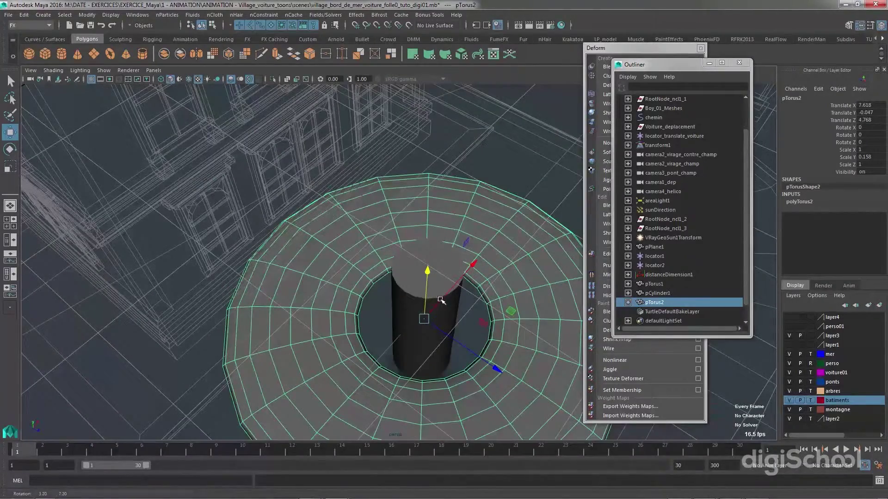
scroll(420, 299, "up", 2)
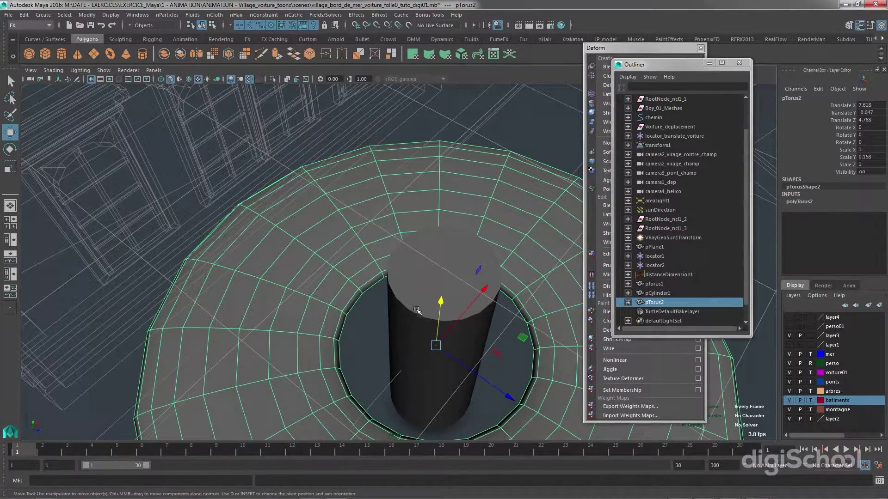
key("ctrl+z")
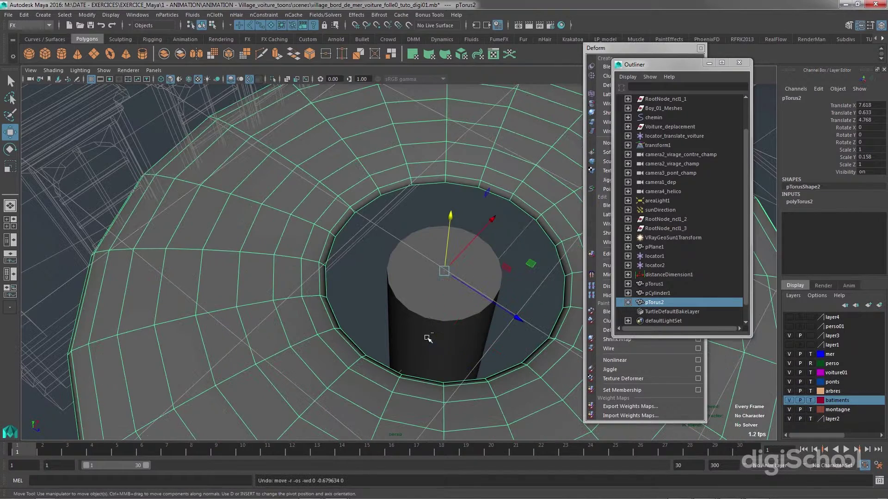
Move the torus off the cylinder to about X 5.948, Y -0.117, keeping Z at 4.768
left_click(449, 269)
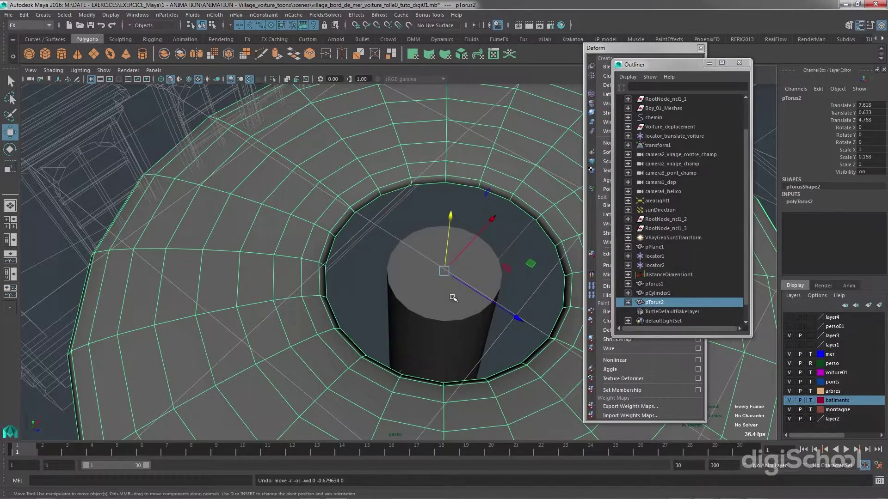
left_click_drag(493, 220, 296, 387)
scroll(277, 356, "down", 5)
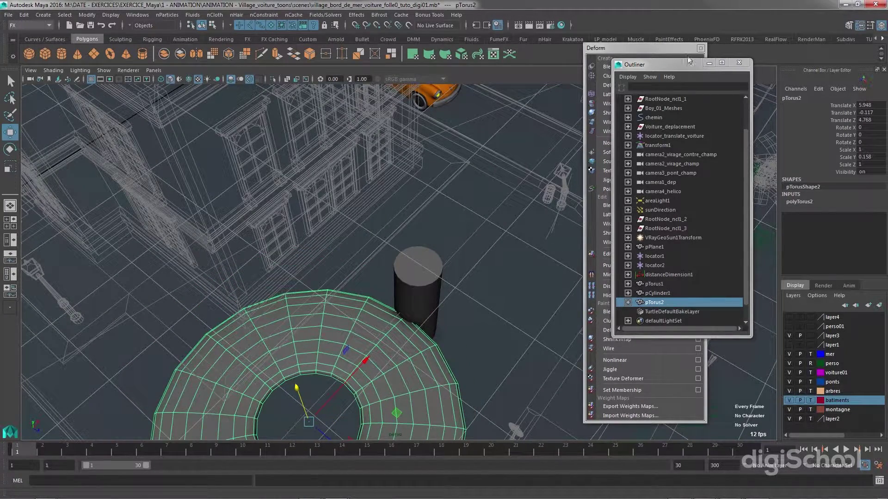
Set the torus's section radius to 0.2 and raise its axis subdivisions to 41
left_click(799, 202)
left_click(862, 216)
type("0.2")
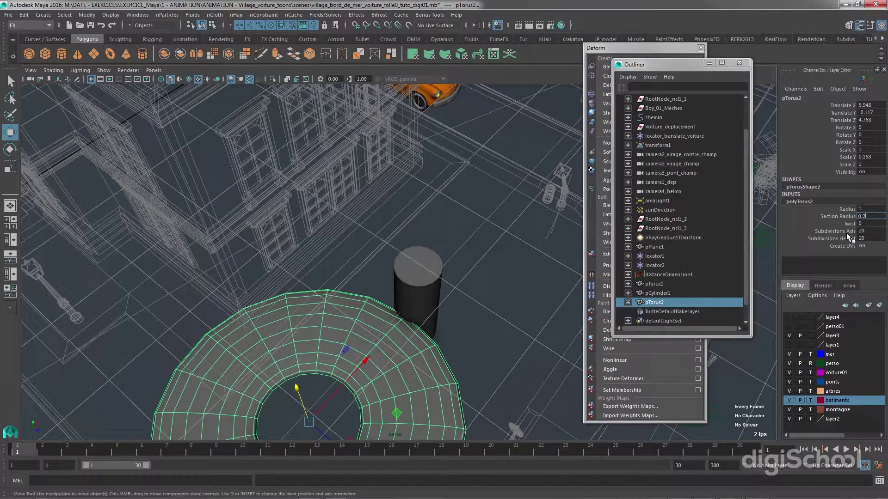
key("Return")
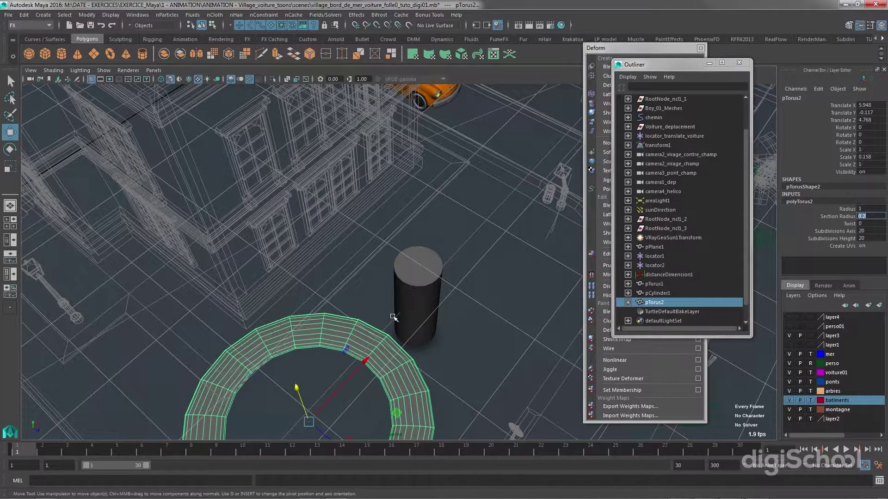
left_click(844, 232)
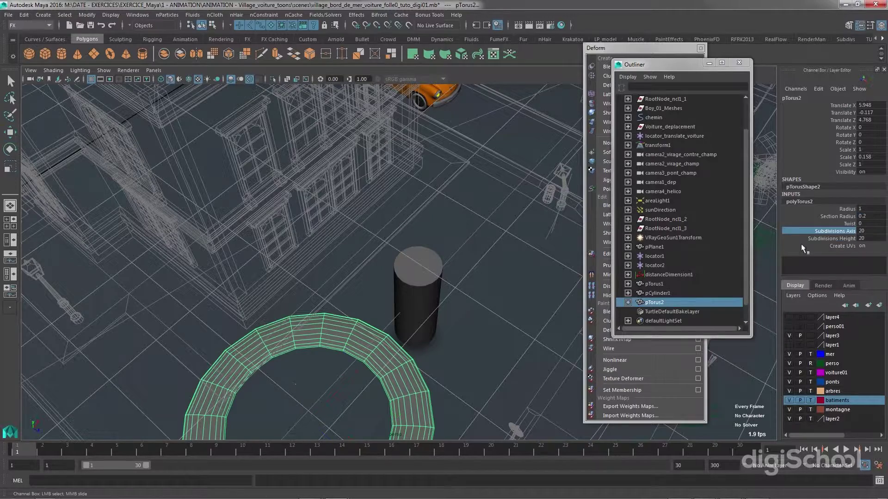
middle_click_drag(535, 259, 601, 257)
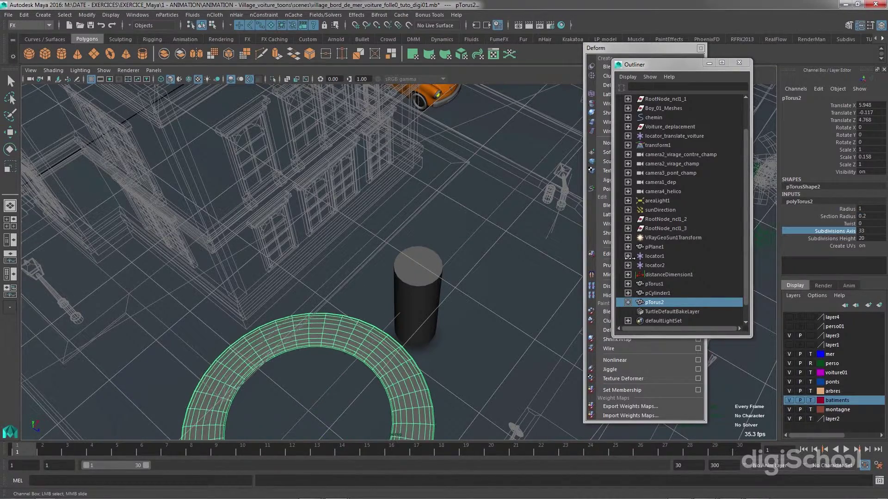
scroll(680, 208, "down", 1)
scroll(416, 277, "down", 3)
middle_click_drag(389, 278, 443, 250, "alt")
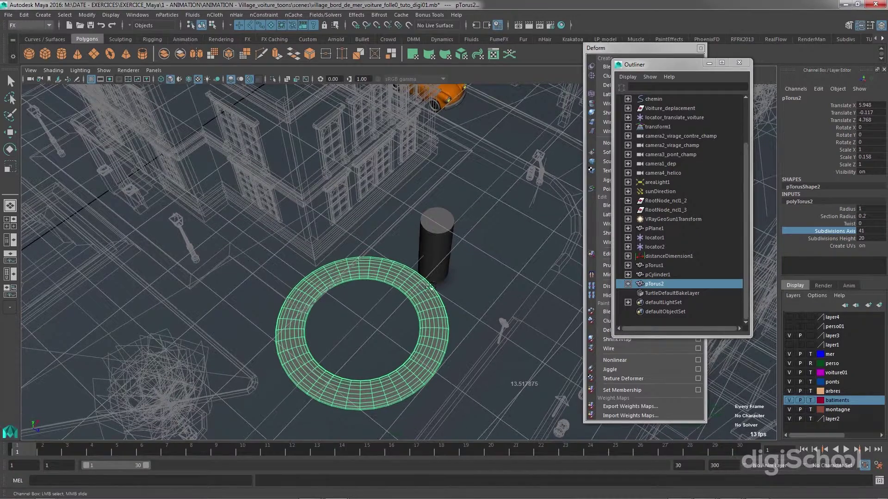
Select the cylinder first as the constraint target, and add the torus to the selection as the object to constrain
key("w")
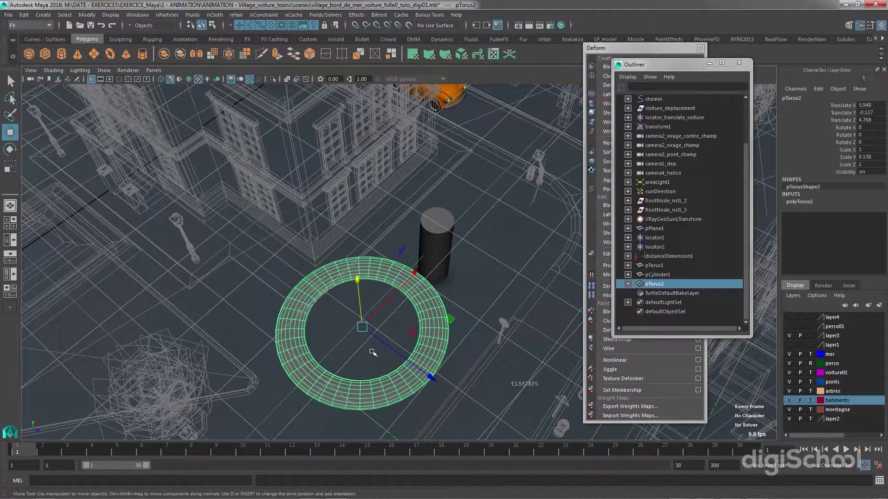
scroll(373, 353, "up", 3)
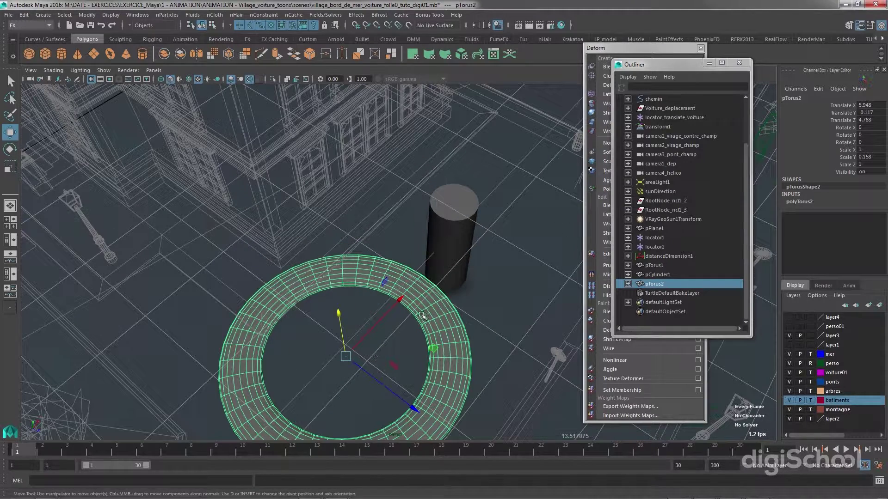
left_click(449, 241, "shift")
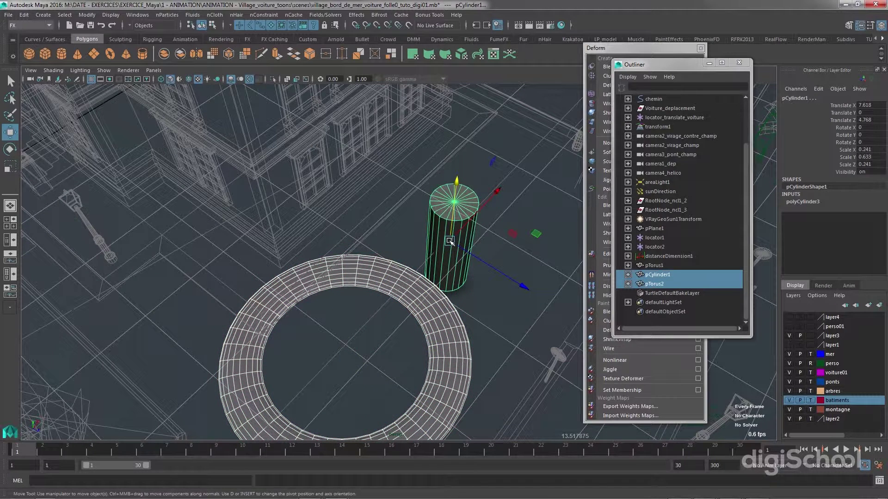
left_click_drag(461, 291, 455, 258, "alt")
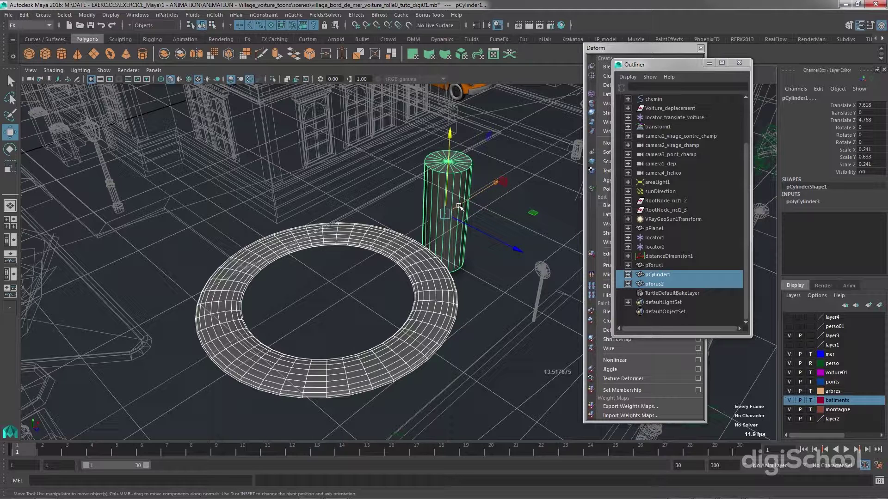
left_click(402, 256)
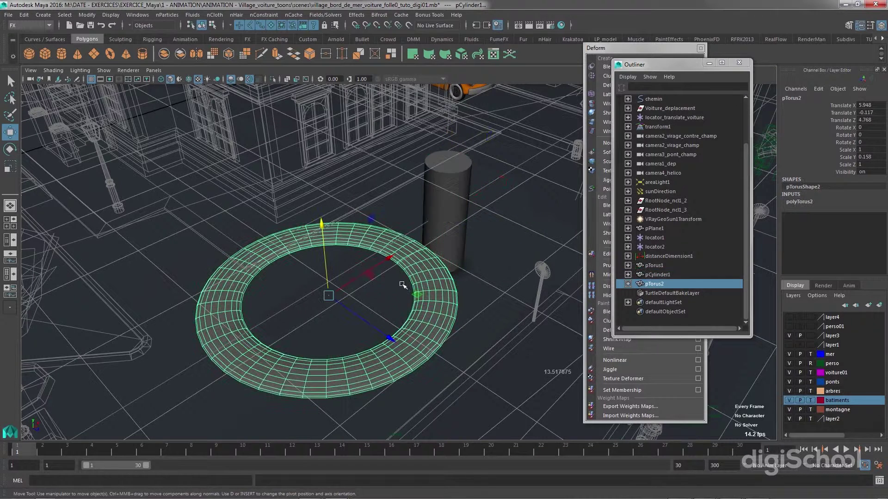
left_click(442, 210)
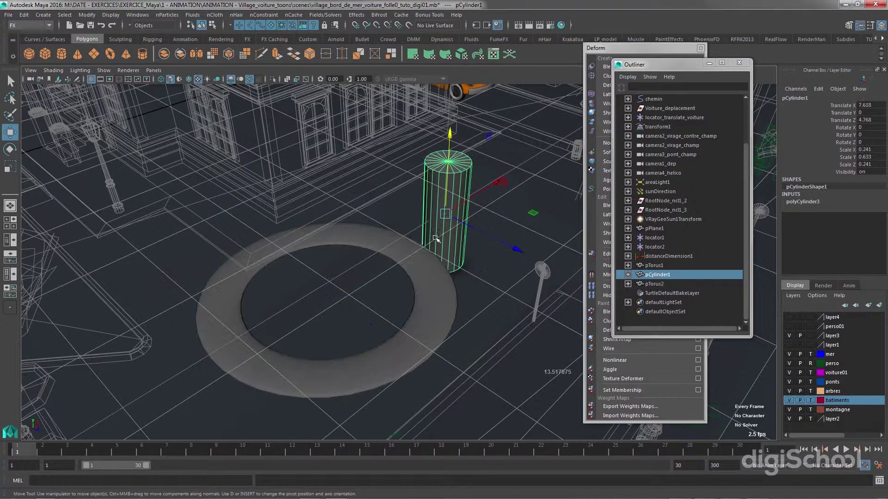
left_click(373, 244, "shift")
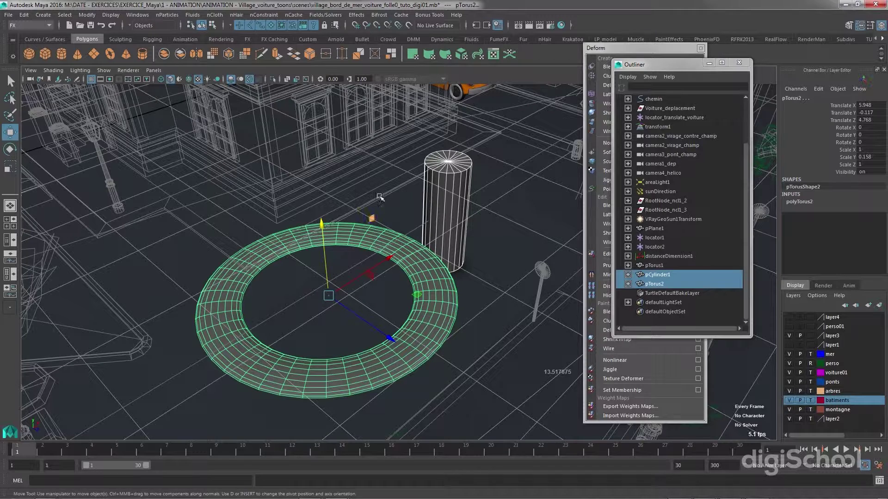
Switch to the Animation command set and detach the Constrain commands as a floating window
left_click(23, 23)
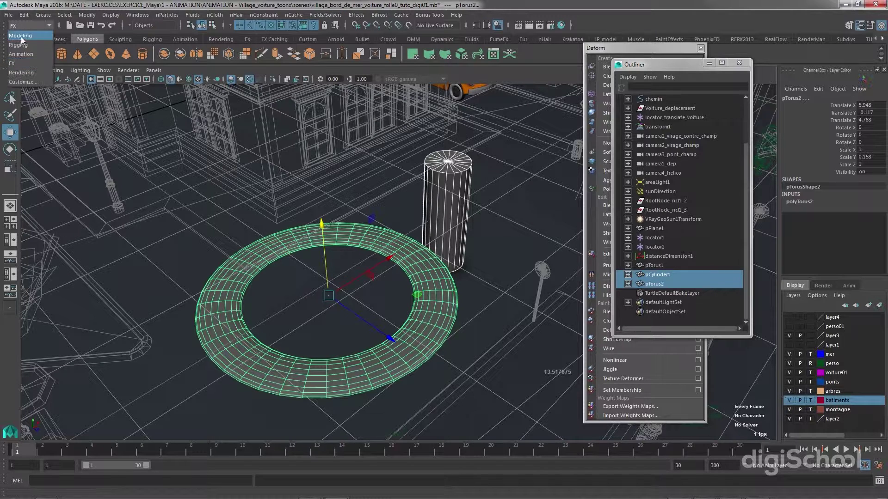
left_click(19, 55)
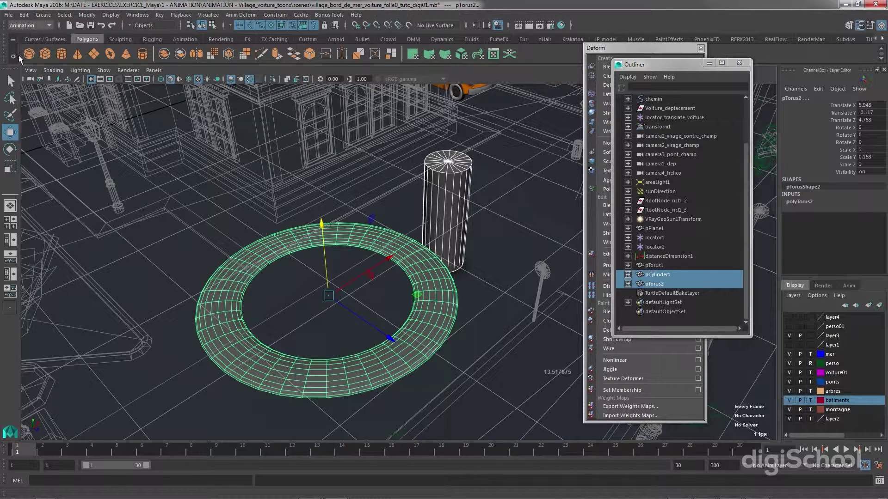
left_click(273, 15)
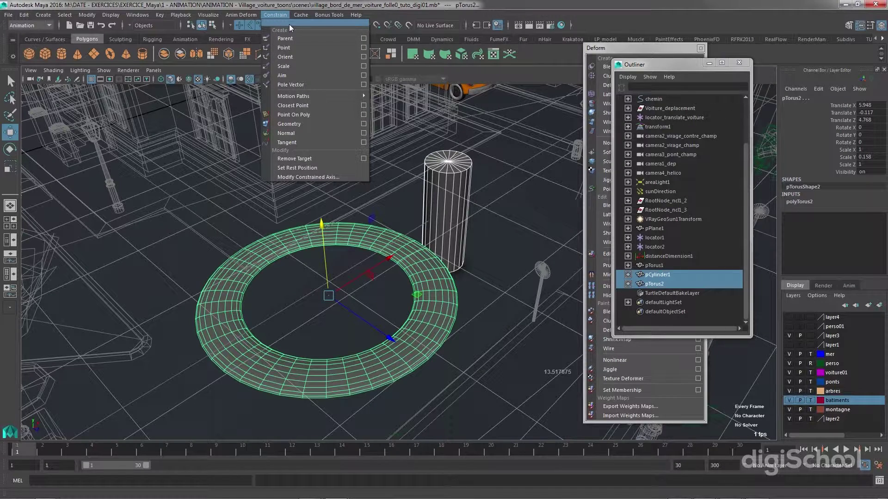
left_click(290, 23)
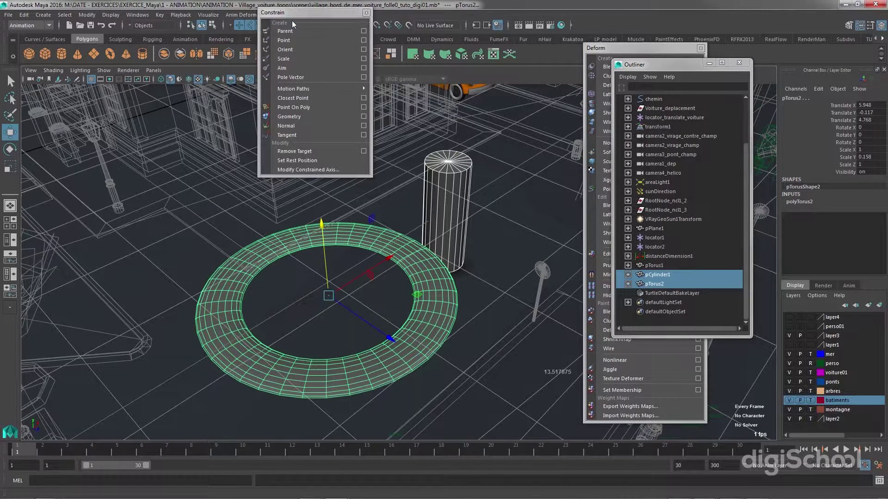
left_click_drag(292, 21, 537, 37)
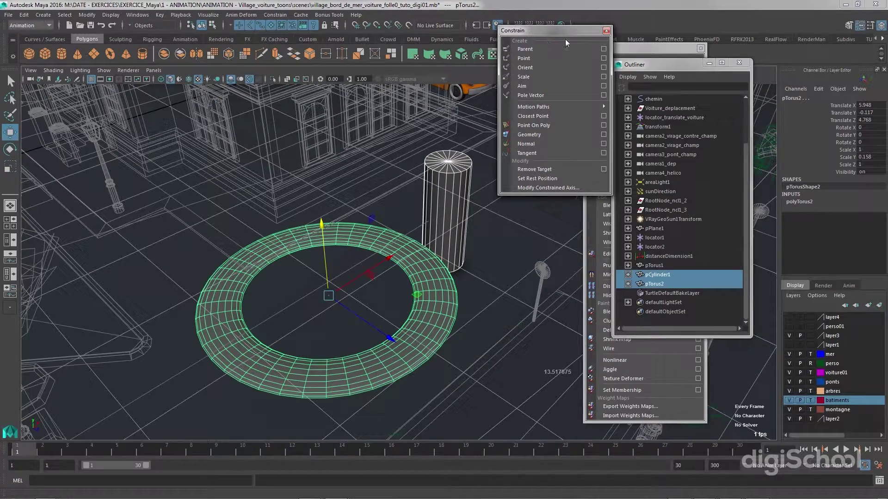
Move the Outliner aside, close the floating Deform window and reposition the Constrain window clear of the two objects
left_click_drag(658, 65, 764, 70)
left_click_drag(678, 48, 713, 50)
left_click(733, 51)
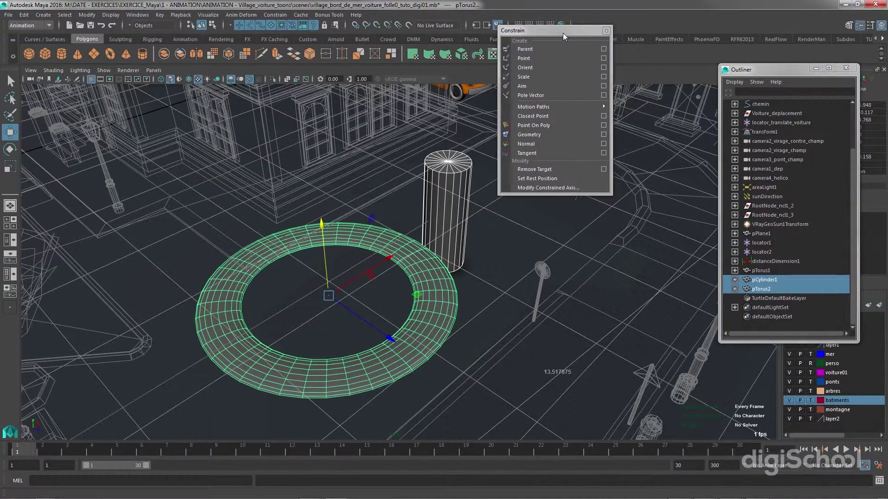
left_click_drag(562, 32, 593, 54)
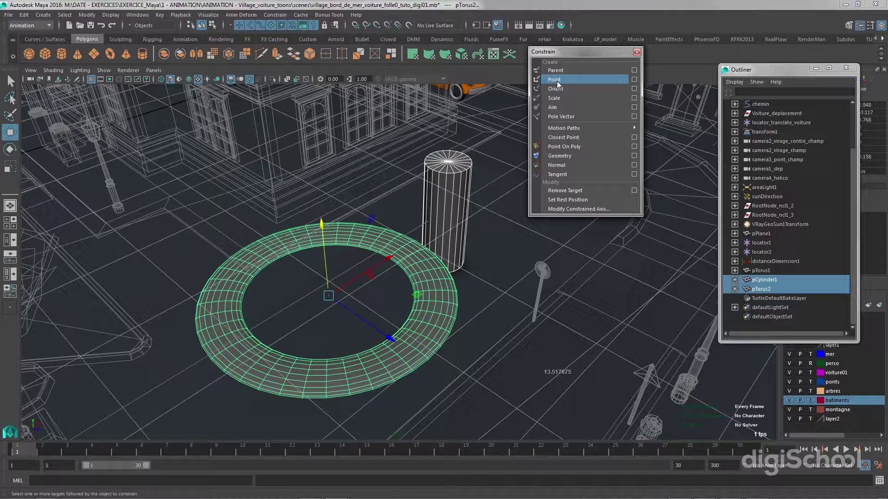
Add a point constraint from the cylinder to the torus on all axes, with Maintain offset enabled and weight 1.0000
left_click(636, 82)
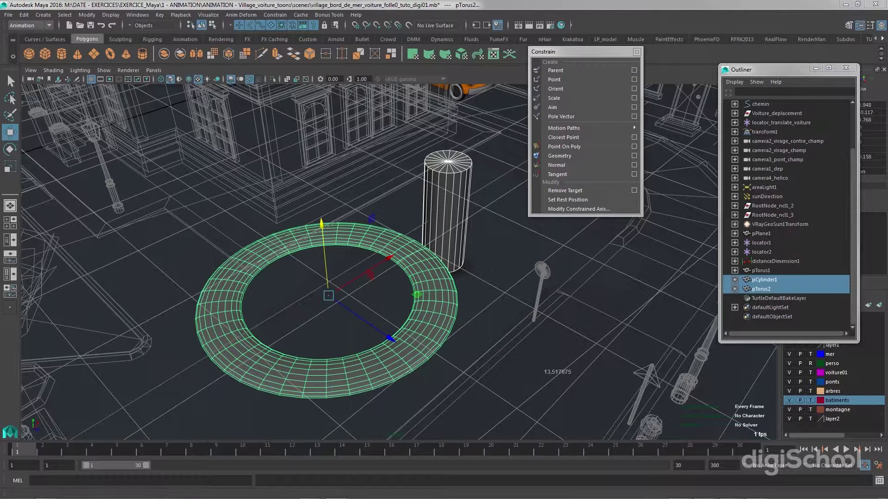
left_click_drag(759, 138, 623, 229)
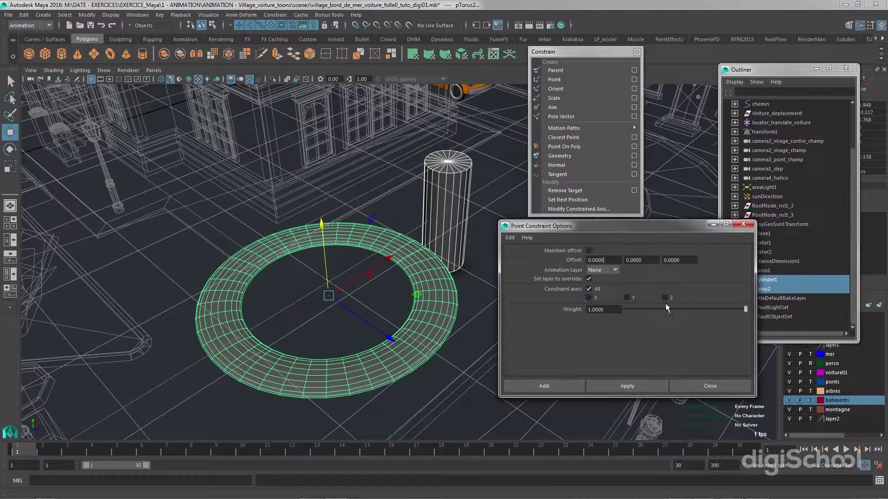
left_click(589, 251)
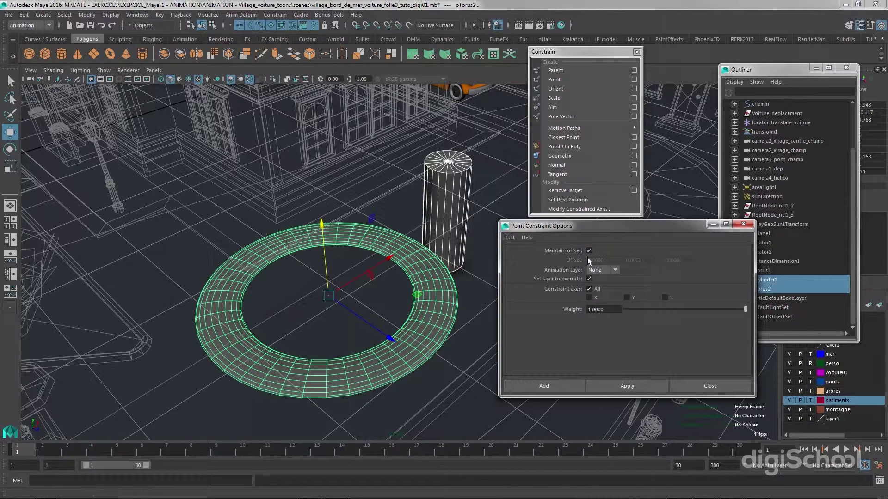
left_click(602, 386)
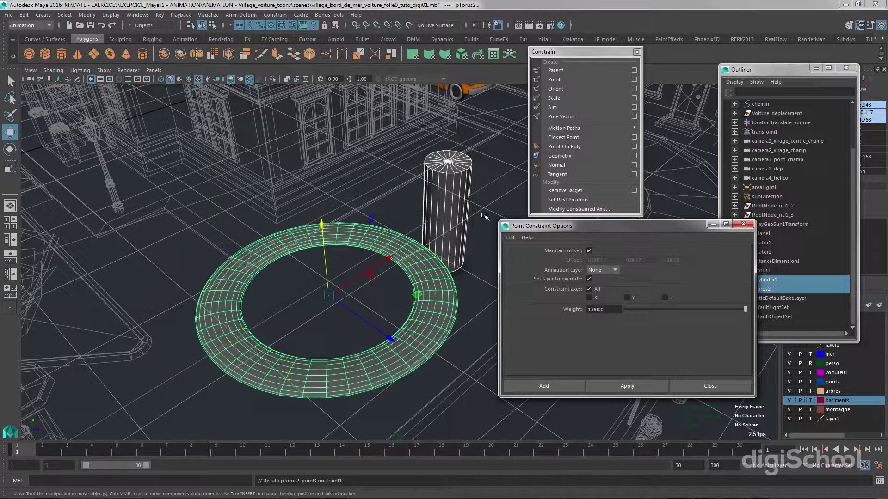
Test the point constraint by moving the cylinder along X to about 7.485, and undo the move
left_click(453, 174)
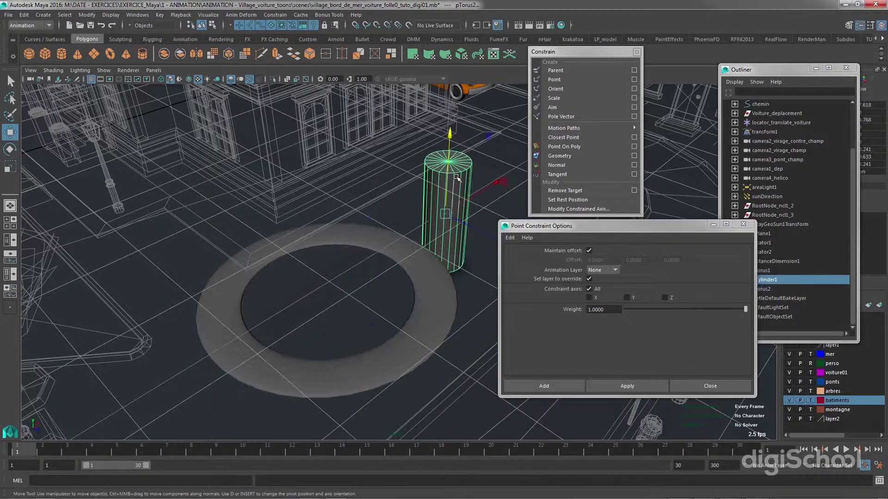
mouse_move(498, 189)
left_mouse_down()
mouse_move(564, 157)
mouse_move(496, 200)
left_mouse_up()
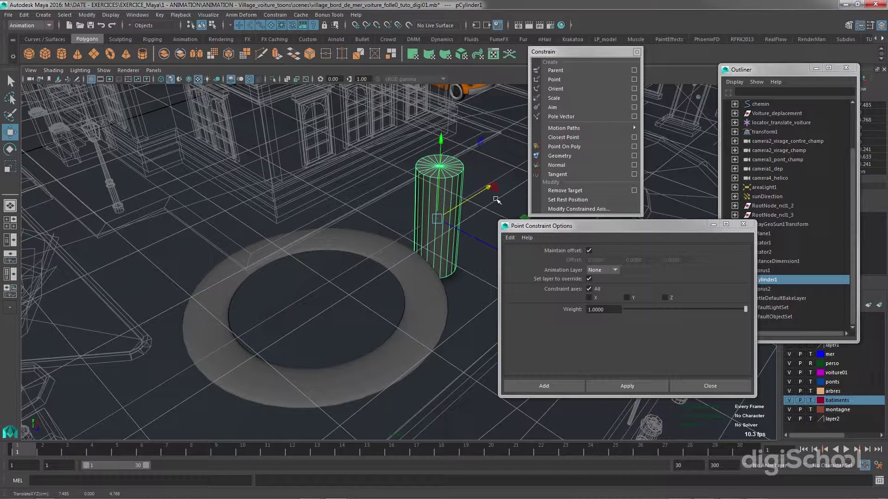
key("ctrl+z")
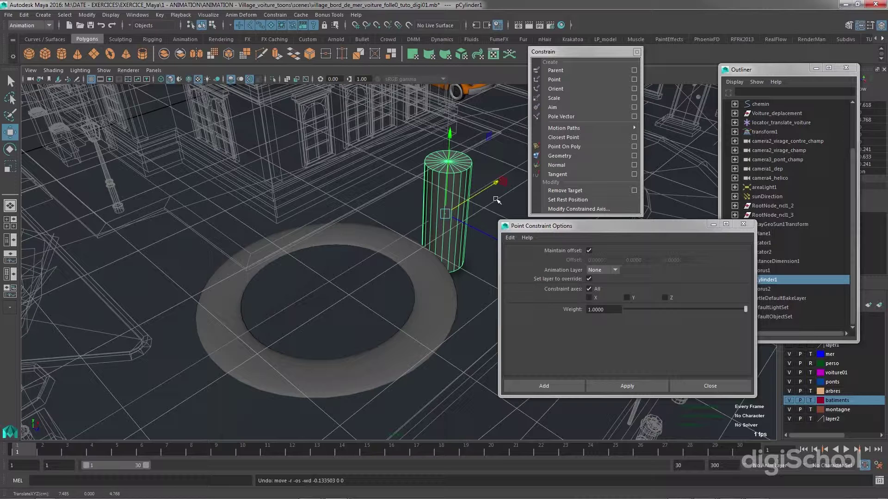
Undo the previous point constraint and constrain the torus to the cylinder on all axes with Maintain offset disabled, offsets 0.0000 and weight 1.0000
key("ctrl+z")
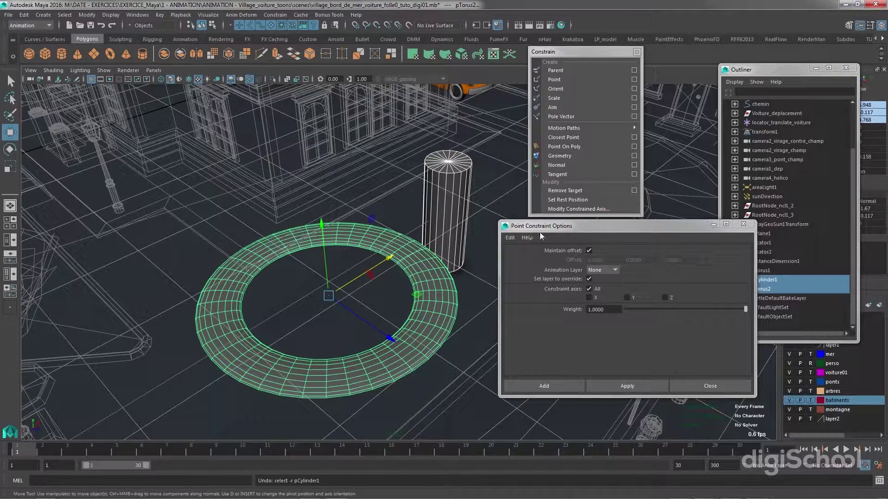
left_click_drag(566, 226, 517, 282)
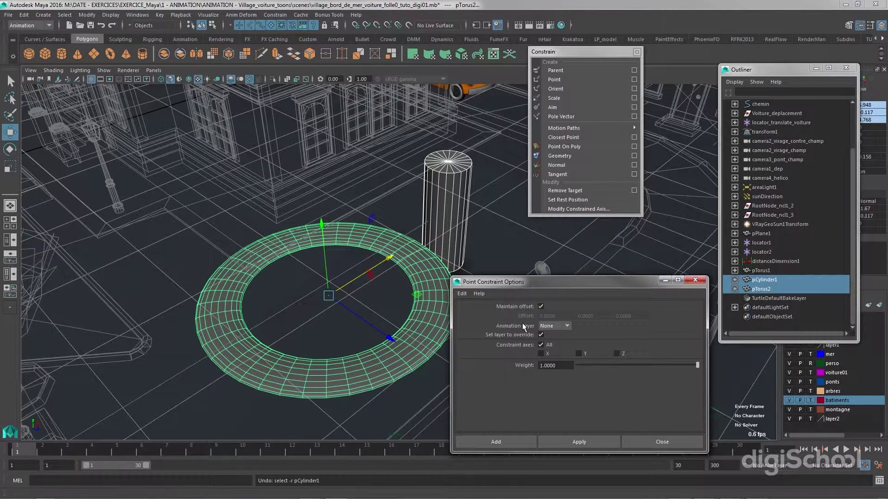
left_click(540, 306)
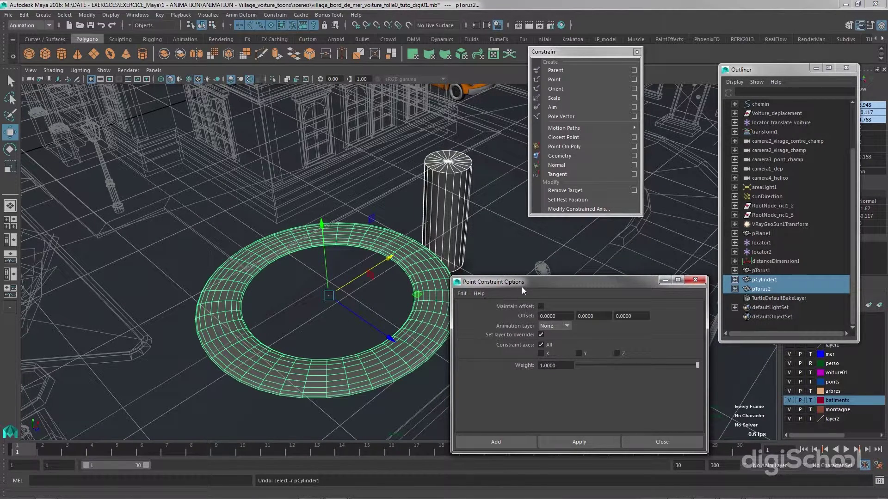
left_click_drag(521, 283, 545, 211)
left_click(574, 371)
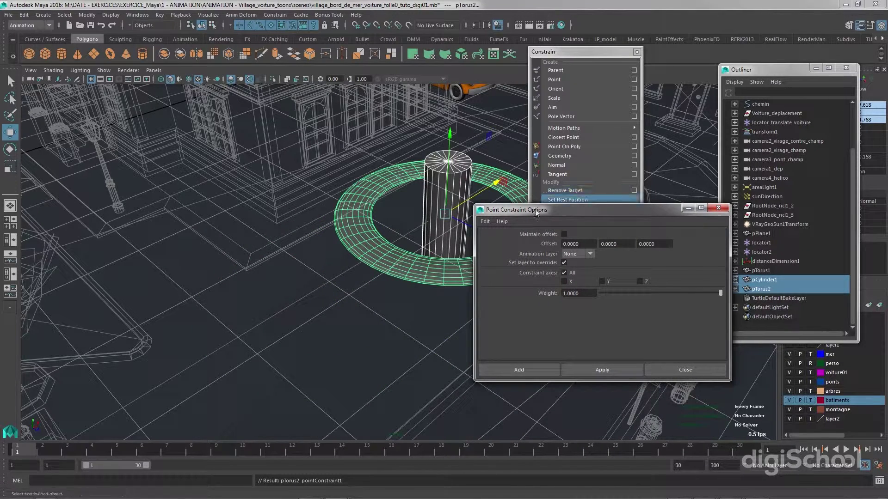
left_click_drag(535, 211, 557, 305)
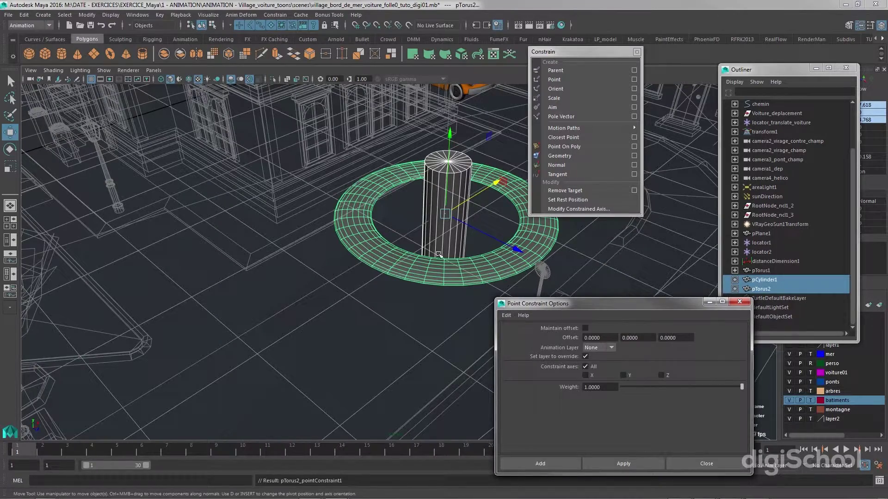
left_click_drag(449, 253, 400, 240, "alt")
scroll(414, 262, "up", 2)
scroll(404, 227, "up", 2)
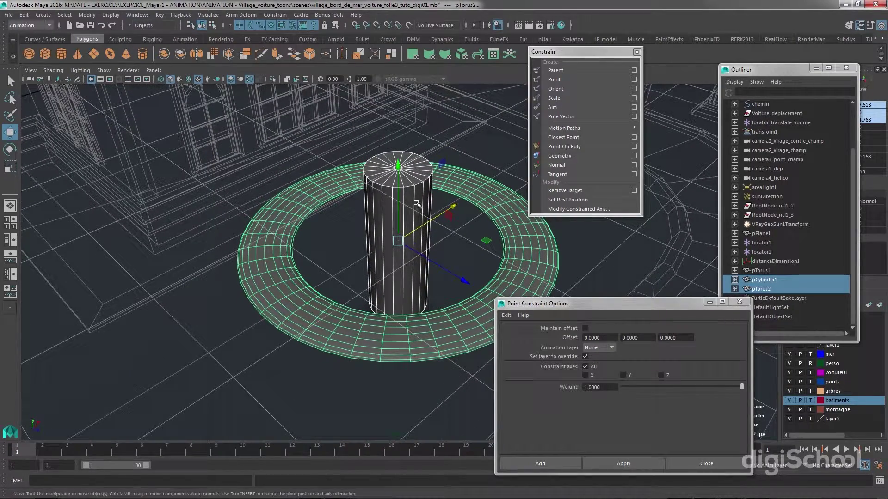
left_click_drag(639, 303, 603, 335)
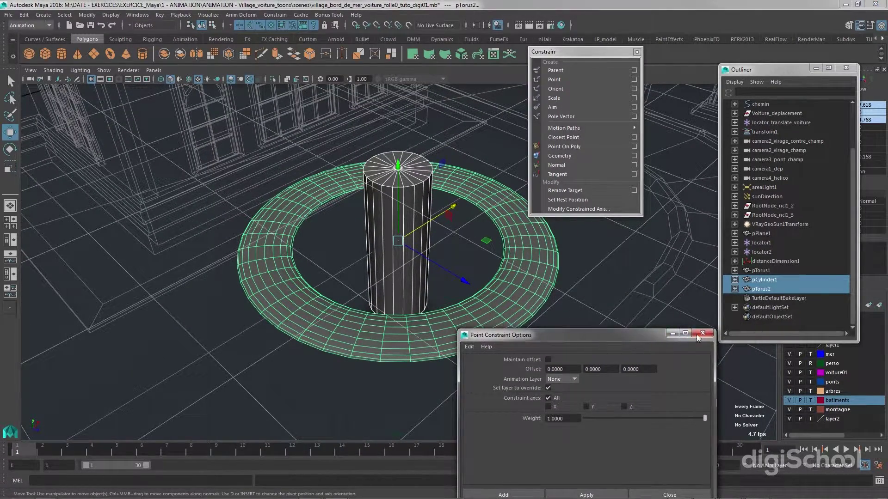
Expand pCylinder1 and pTorus2 in the Outliner and select the torus's point constraint node
left_click(735, 279)
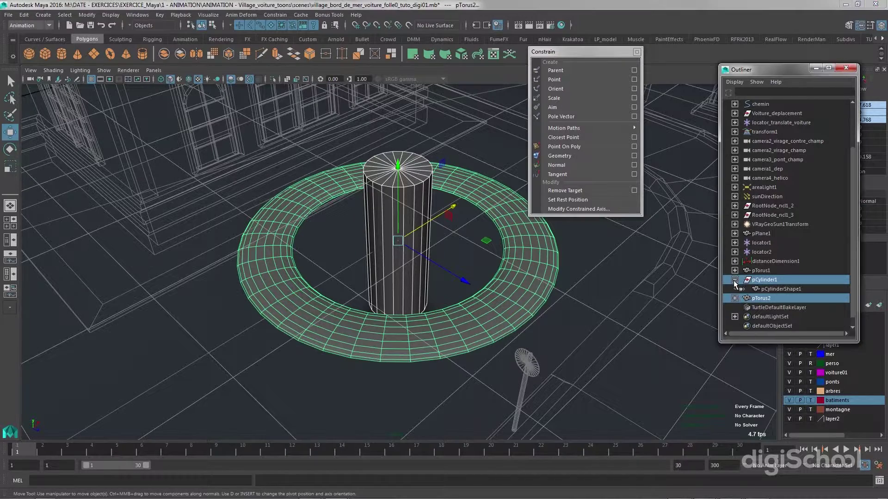
left_click(735, 298)
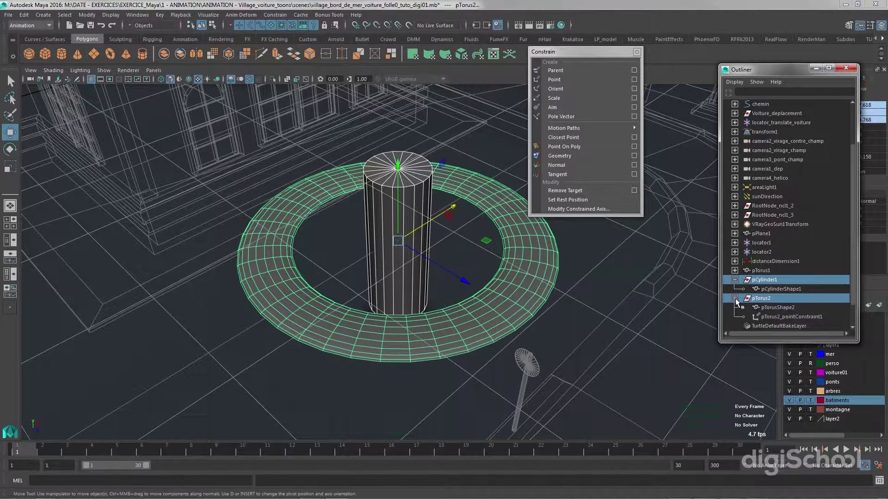
left_click(771, 317)
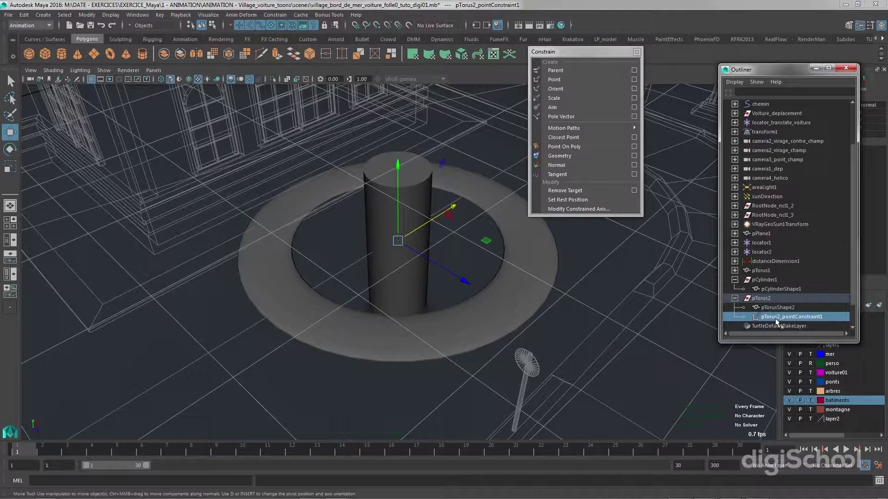
Test the point constraint by moving the cylinder along X to about 7.7, and undo the move
left_click_drag(420, 301, 416, 264, "alt")
left_click(387, 239)
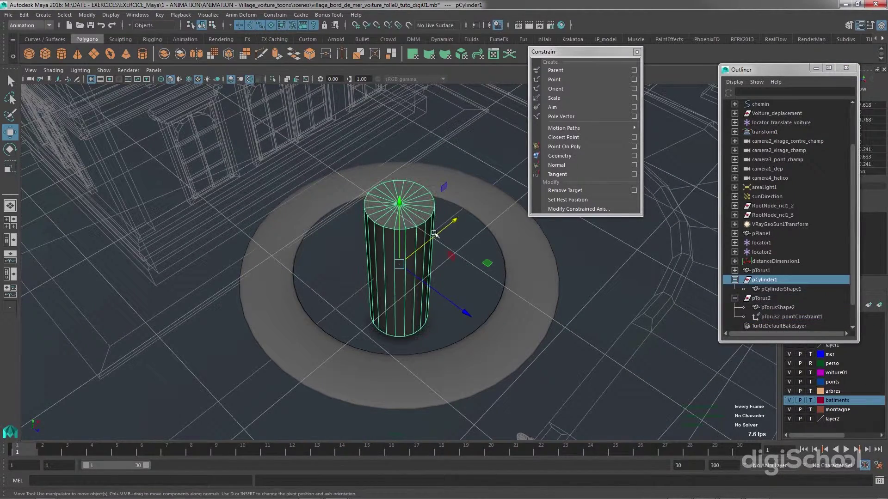
left_click_drag(454, 222, 479, 239)
key("ctrl+z")
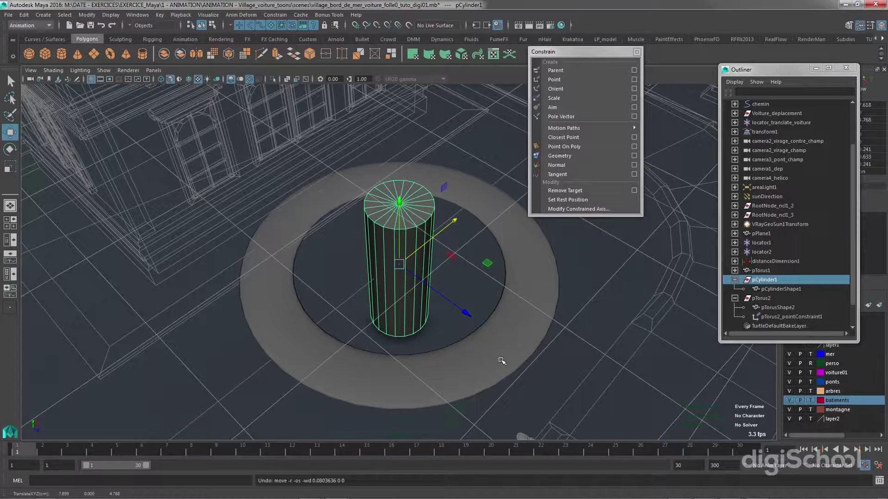
Delete pTorus2_pointConstraint1 from the torus and collapse the pCylinder1 and pTorus2 hierarchies in the Outliner
left_click_drag(761, 73, 663, 78)
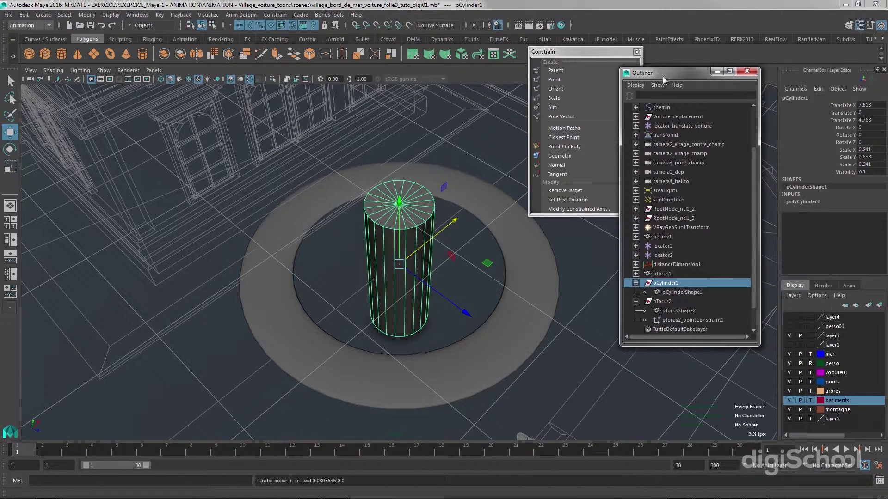
left_click(668, 319)
key("Delete")
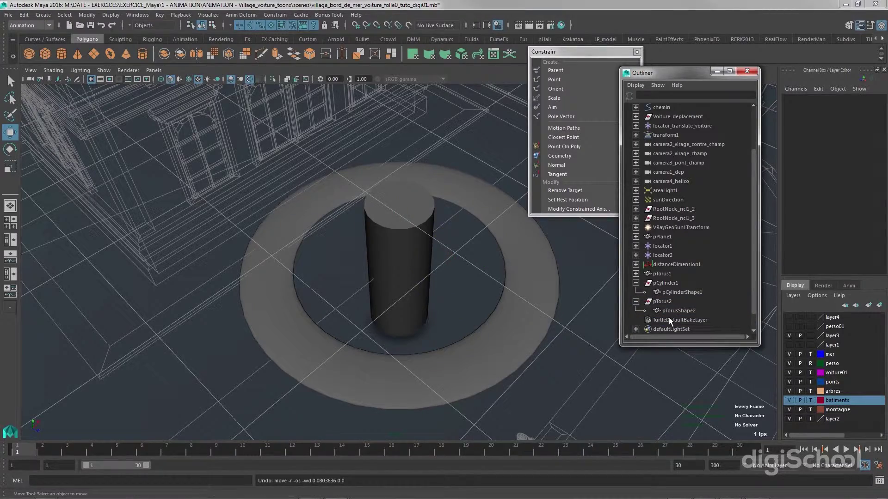
mouse_move(478, 350)
left_mouse_down("alt")
mouse_move(505, 329)
mouse_move(466, 348)
left_mouse_up("alt")
left_click(476, 362)
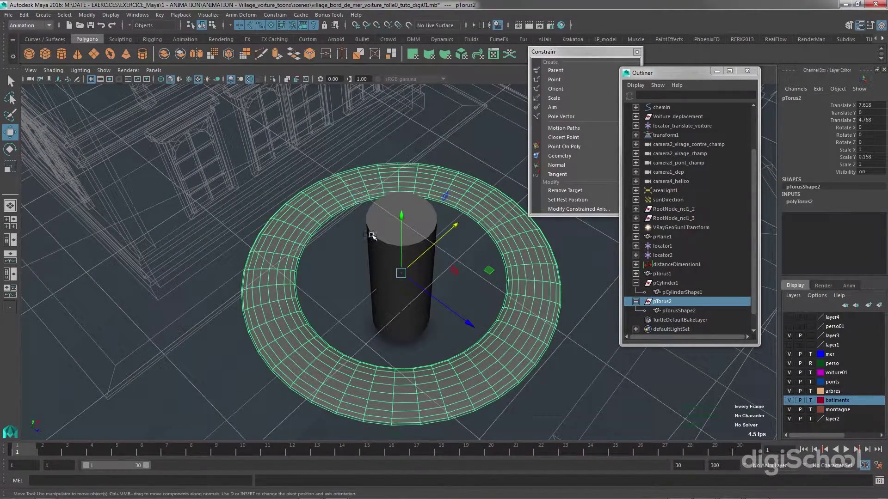
left_click(378, 279)
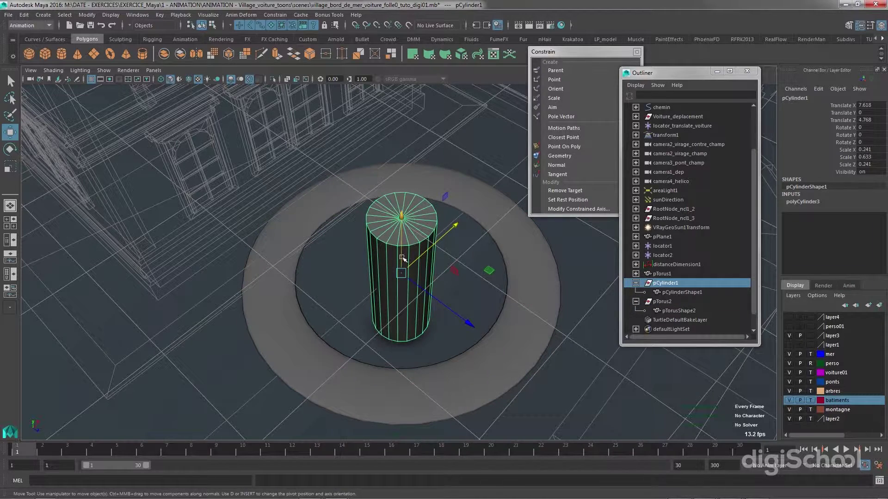
left_click(636, 283)
left_click(635, 293)
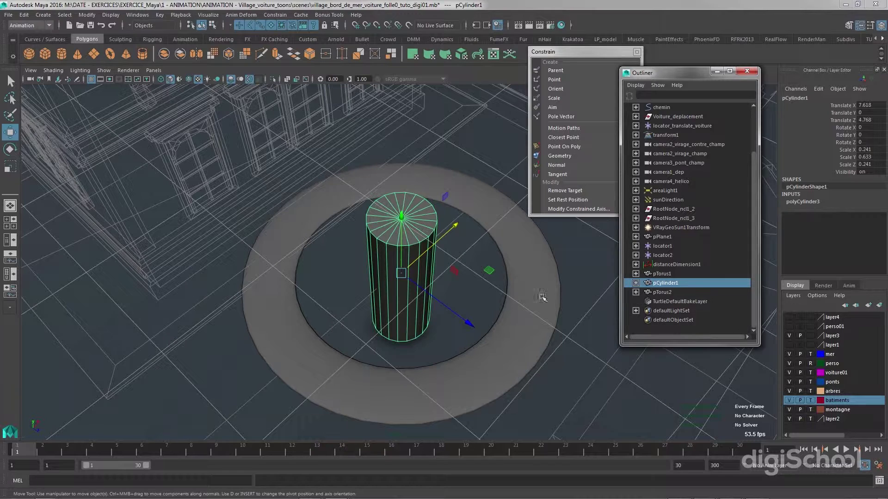
Parent pTorus2 under pCylinder1 in the Outliner
left_click_drag(454, 307, 451, 301, "alt")
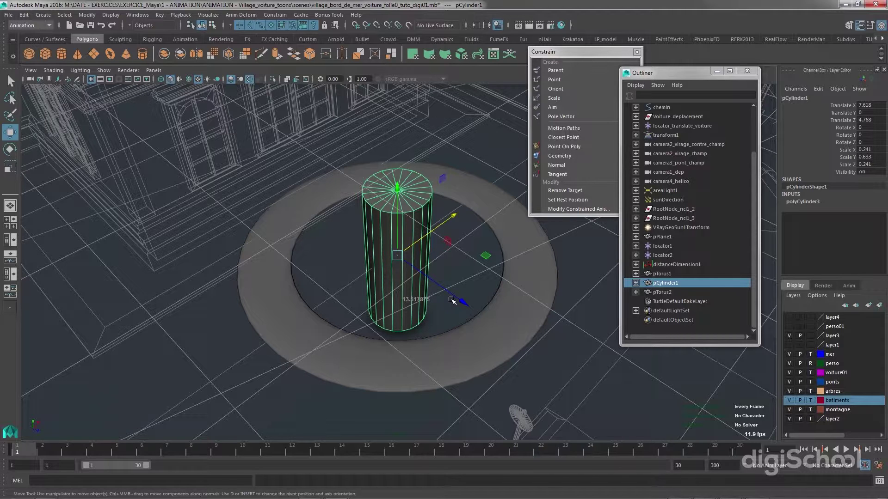
mouse_move(434, 330)
middle_mouse_down("alt")
mouse_move(435, 321)
mouse_move(431, 341)
middle_mouse_up("alt")
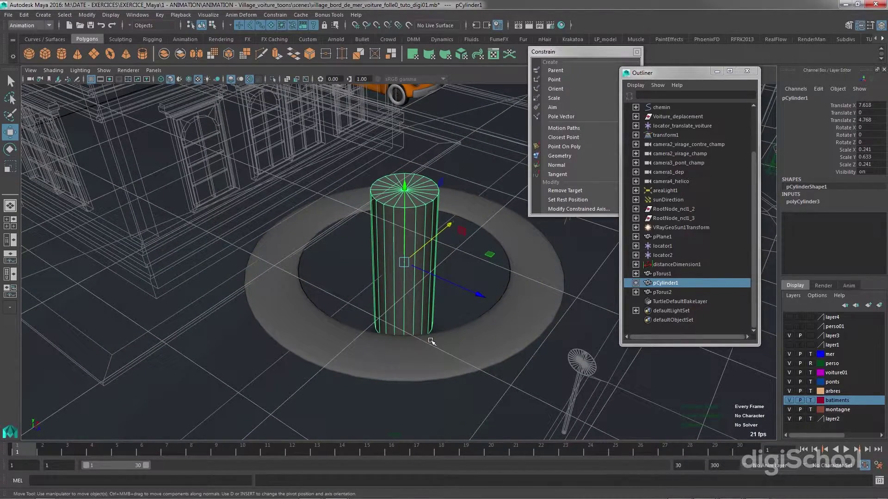
left_click_drag(438, 325, 486, 327, "alt")
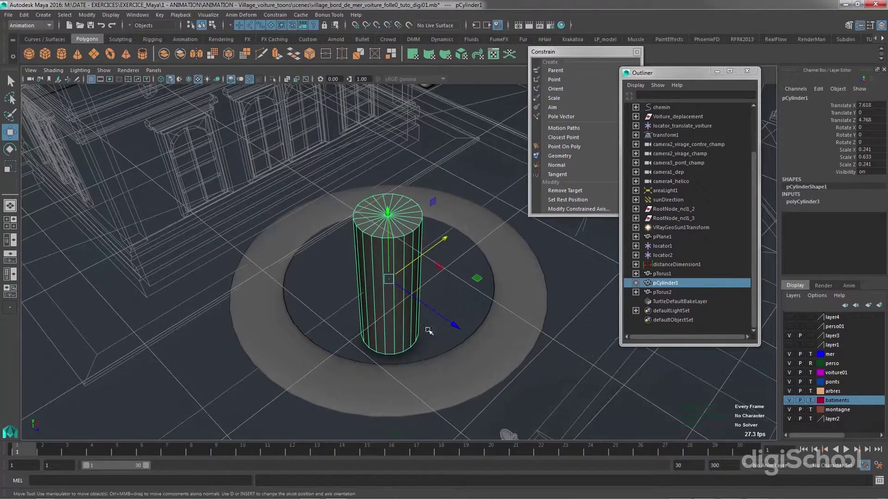
left_click(658, 293)
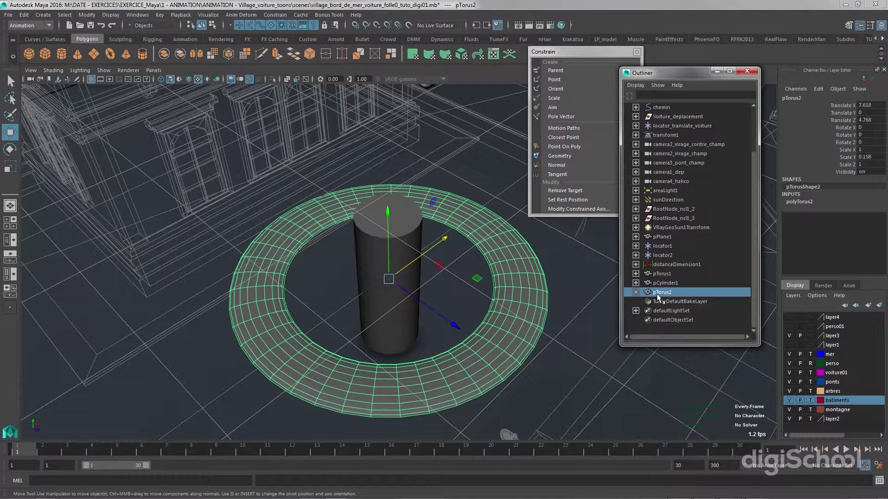
middle_click_drag(657, 293, 663, 287)
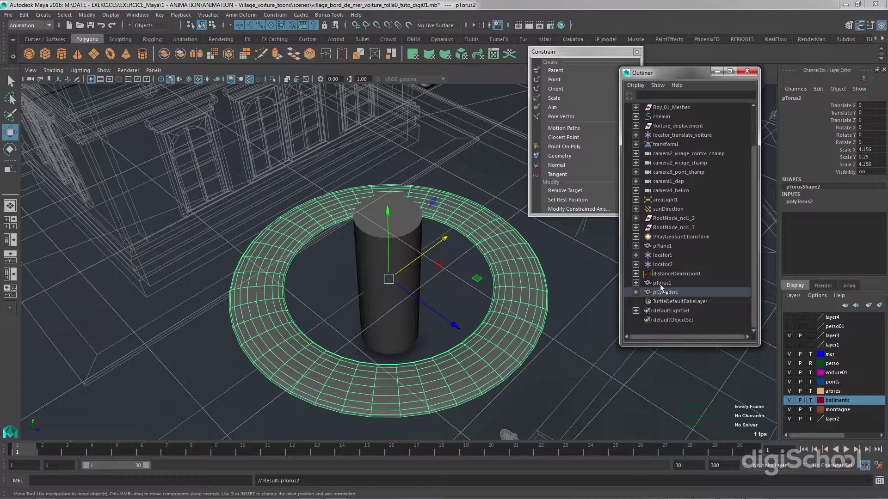
Parent pTorus1 under pCylinder1 in the Outliner
left_click(660, 284)
middle_click_drag(660, 284, 661, 293)
left_click(661, 293)
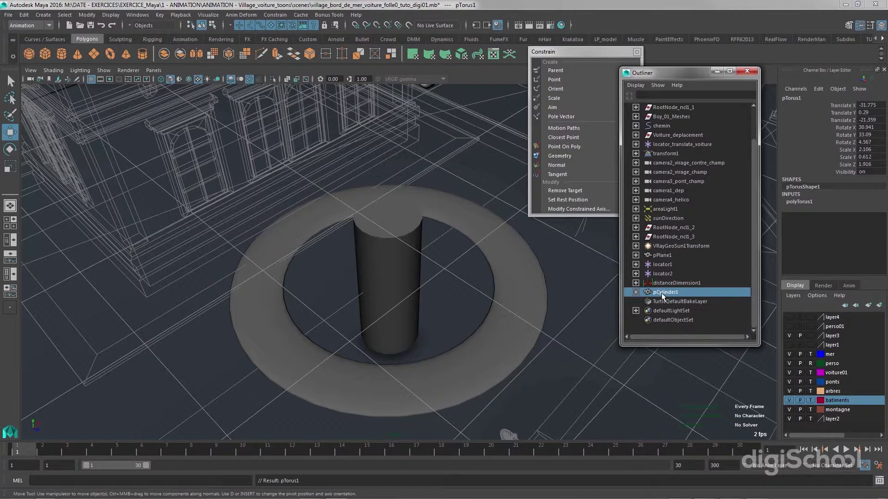
Expand pCylinder1 in the Outliner and delete pTorus1 from its children
left_click(635, 292)
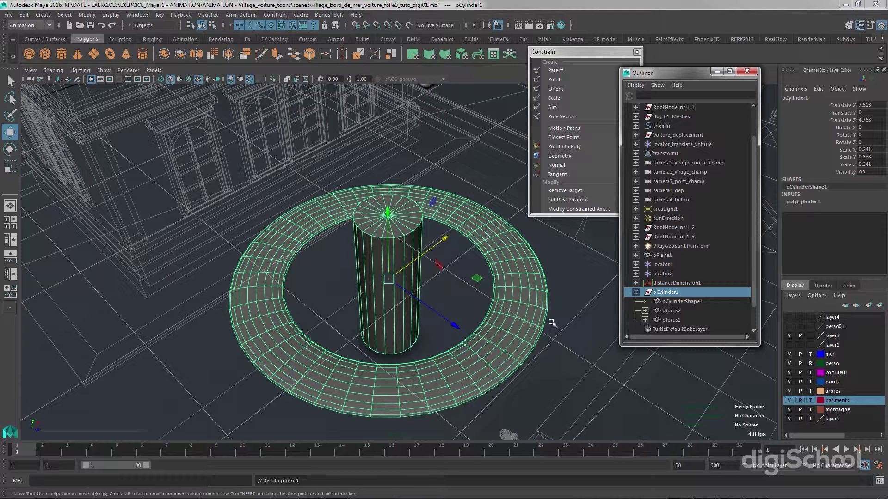
left_click(543, 307)
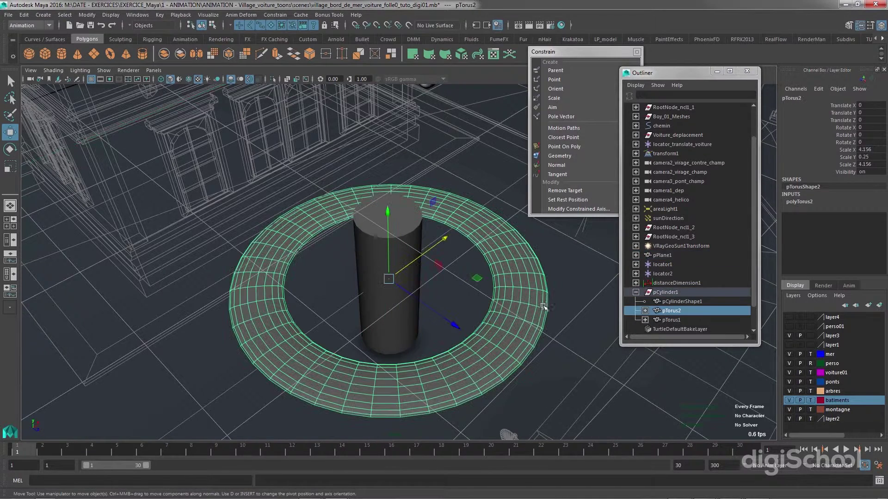
left_click(667, 320)
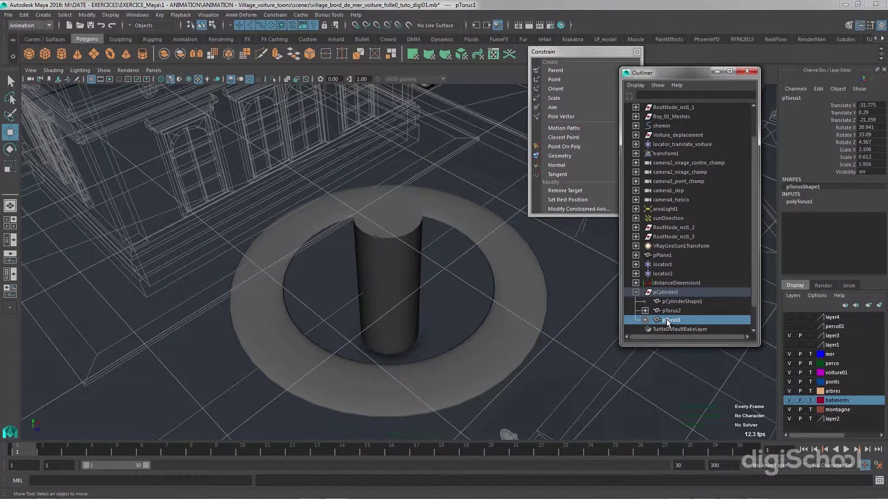
key("Delete")
Move the parent cylinder together with its child torus along X to about 7.913
left_click(667, 313)
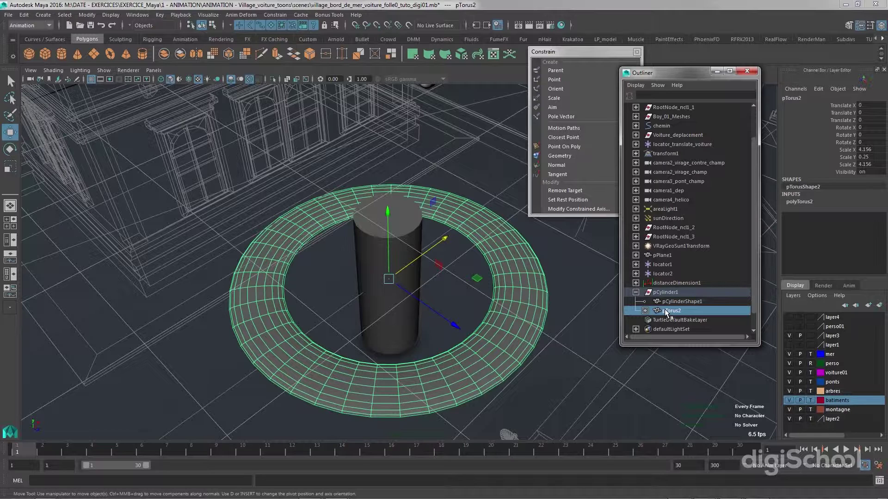
left_click(375, 258)
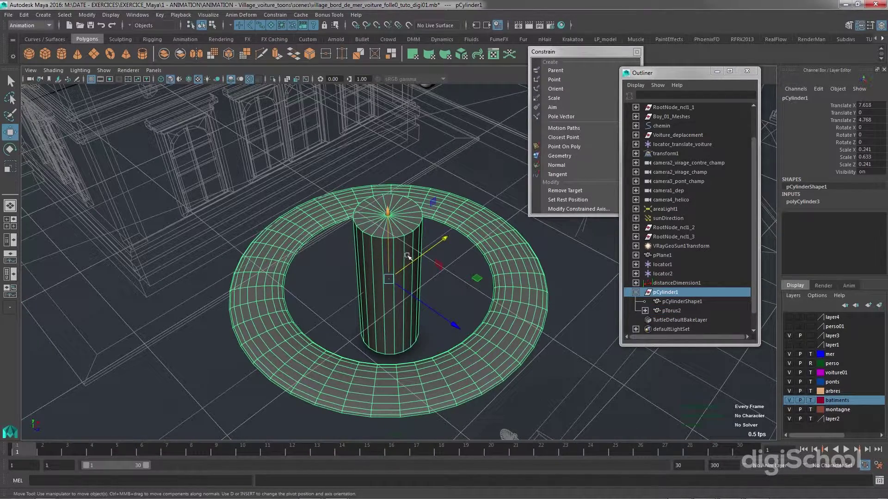
left_click(330, 272)
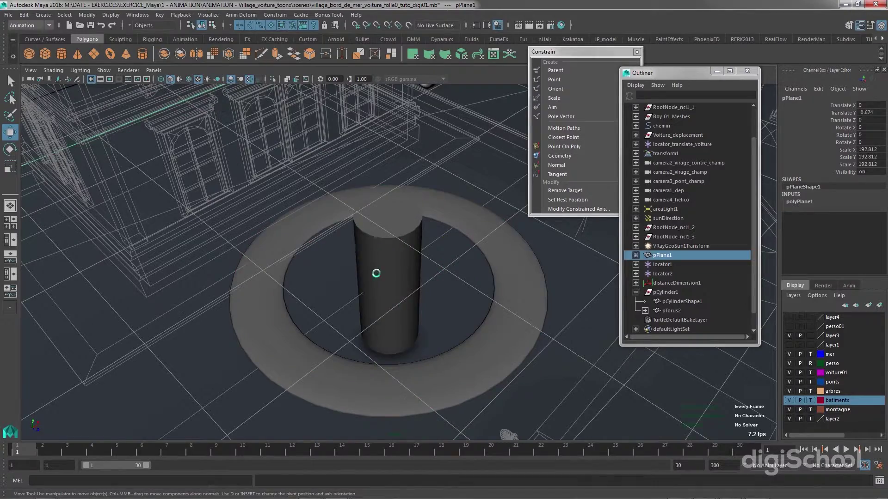
left_click(375, 273)
left_click_drag(444, 240, 460, 211)
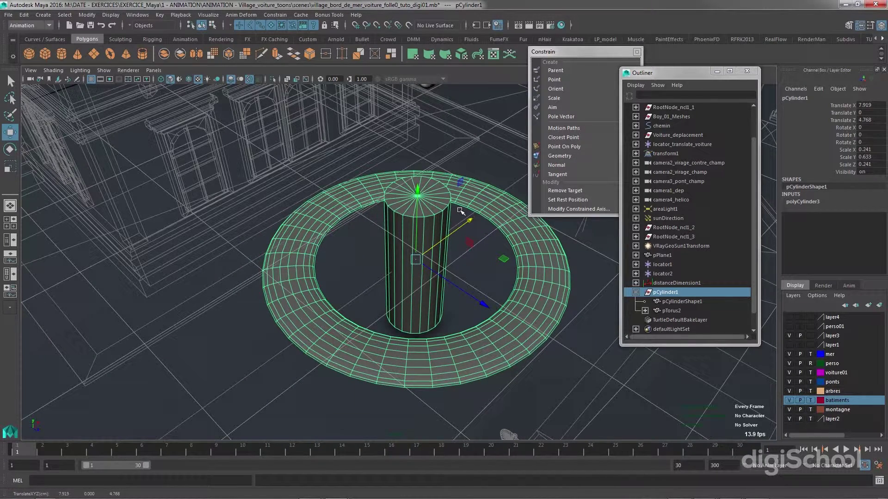
mouse_move(465, 220)
left_mouse_down()
mouse_move(498, 209)
mouse_move(423, 308)
mouse_move(483, 278)
mouse_move(471, 236)
left_mouse_up()
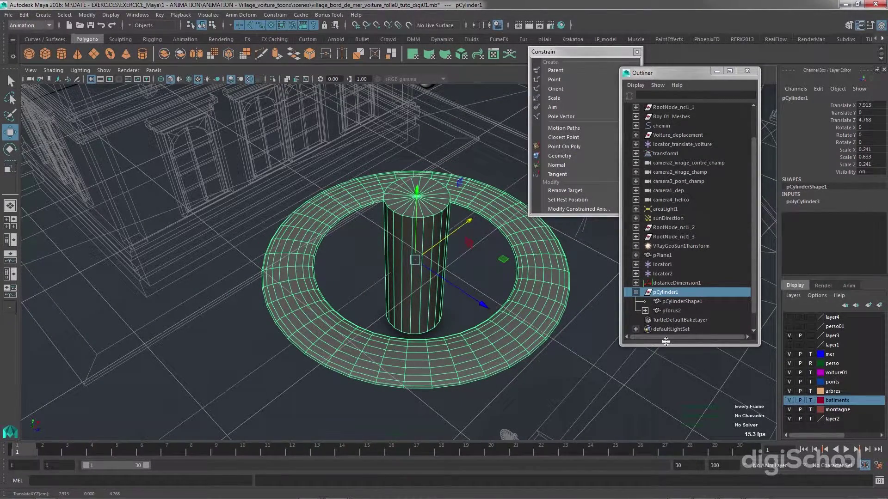
Test the parenting by freely rotating the cylinder with its child torus, undo the rotation and activate the Scale tool
left_click(379, 263)
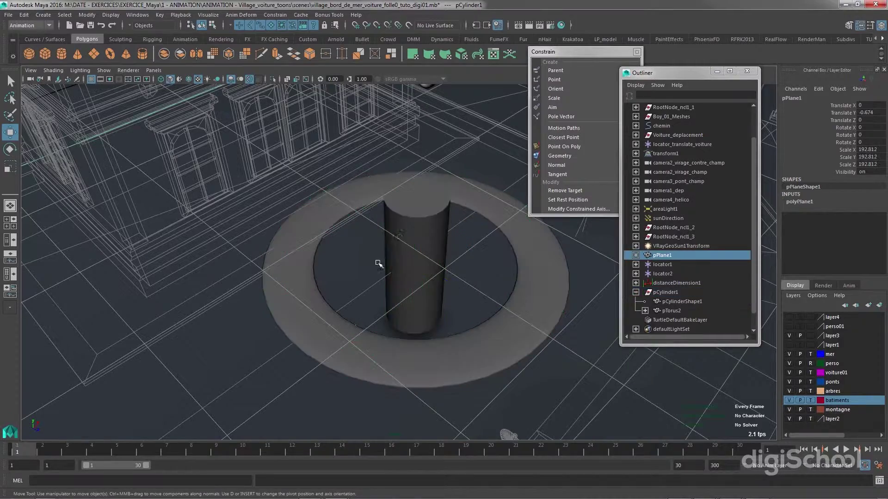
left_click(409, 231)
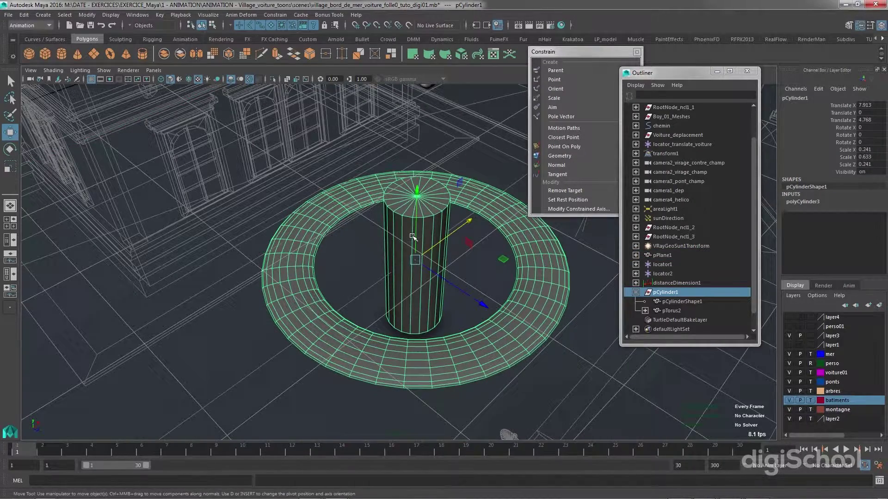
key("e")
left_click_drag(423, 234, 413, 268)
key("ctrl+z")
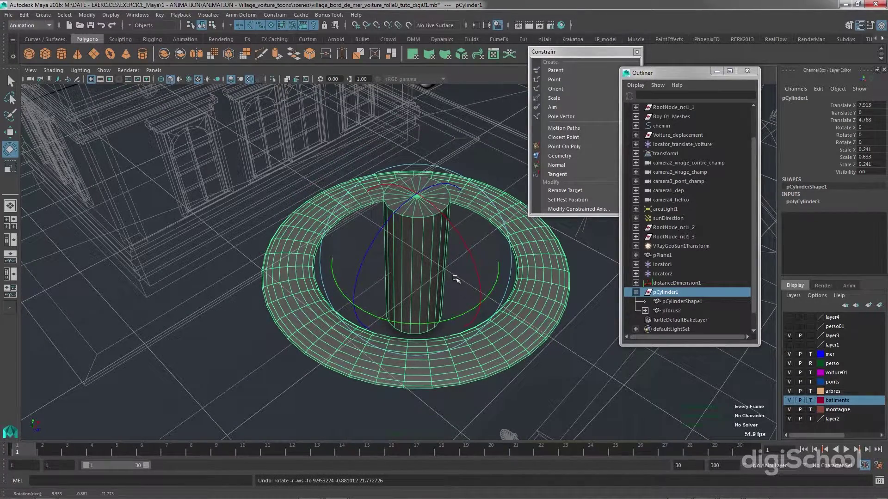
key("r")
right_click_drag(416, 257, 416, 285, "alt")
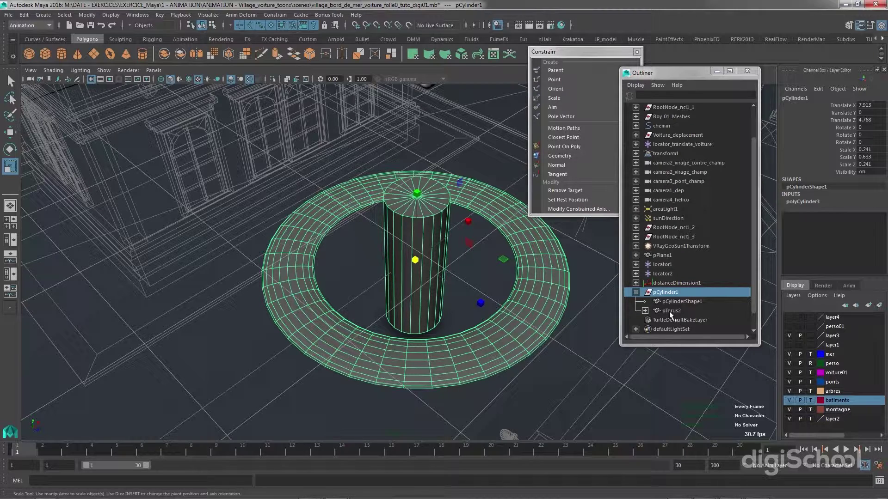
Duplicate the child torus pTorus2 and shift and shrink the copy inside the large ring around the cylinder
left_click(344, 341)
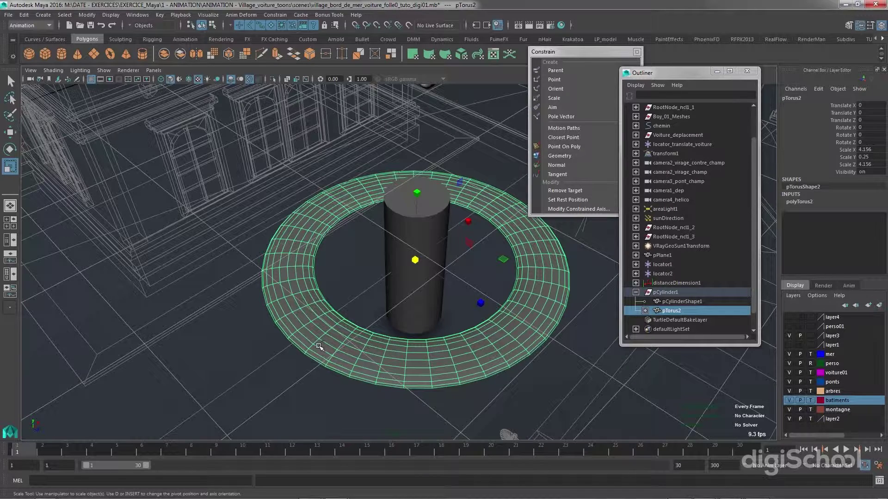
key("ctrl+d")
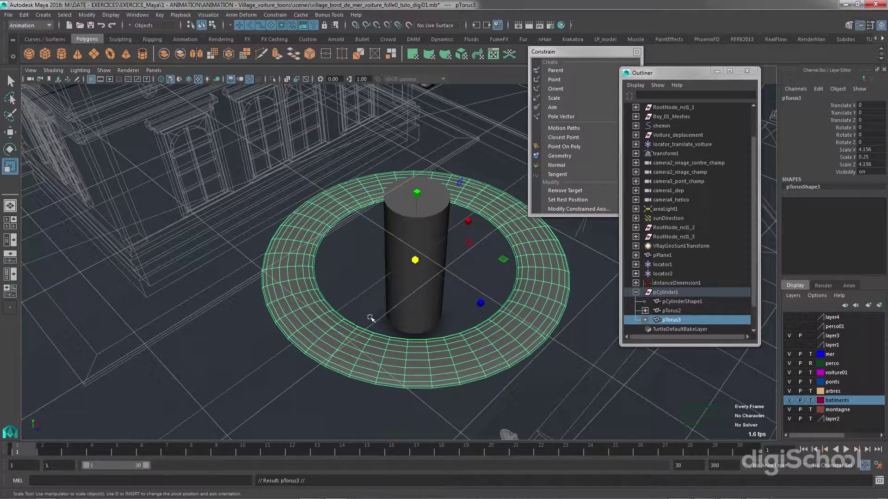
key("w")
left_click_drag(467, 240, 407, 295)
scroll(402, 288, "down", 3)
key("e")
key("r")
left_click_drag(365, 314, 273, 348)
Scale torus copy pTorus3 to about 0.521 in X and Z and 0.031 in Y, and move it to X -2.326 beside the cylinder
key("w")
left_click_drag(420, 267, 448, 239)
key("r")
left_click_drag(394, 286, 349, 311)
key("w")
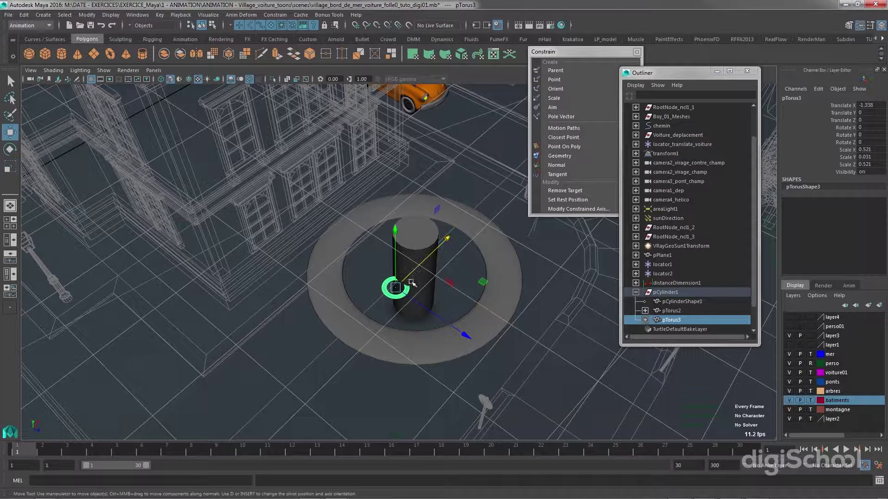
left_click_drag(449, 239, 402, 304)
scroll(416, 308, "up", 2)
scroll(416, 308, "up", 2)
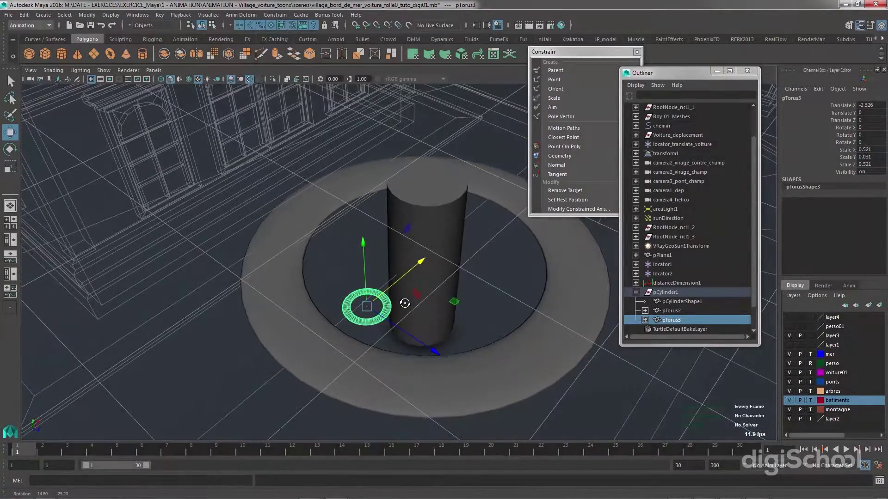
Try rotating the parent cylinder freely with both child tori and undo the rotation
left_click(445, 225)
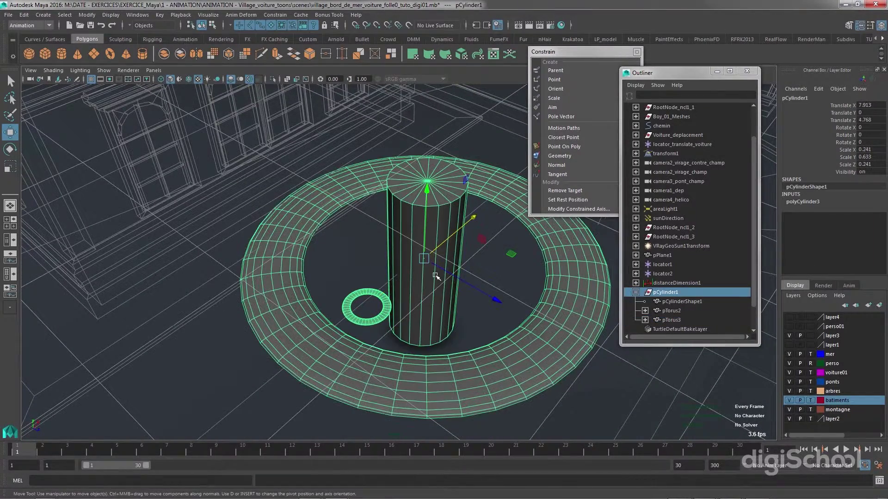
key("e")
left_click_drag(430, 259, 479, 253, "alt")
key("ctrl+z")
key("ctrl+z")
key("ctrl+z")
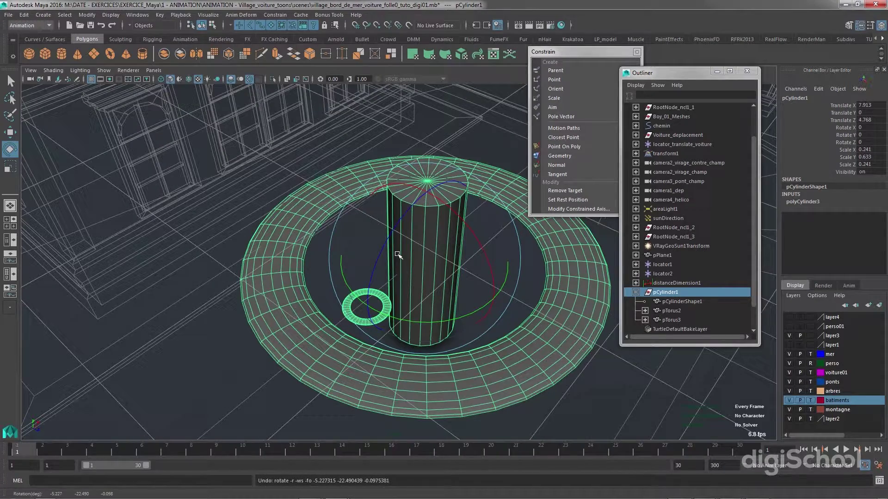
Move the parent cylinder with both child tori along X to about 7.696 and highlight its child tori in the Outliner
key("w")
left_click_drag(475, 218, 463, 204)
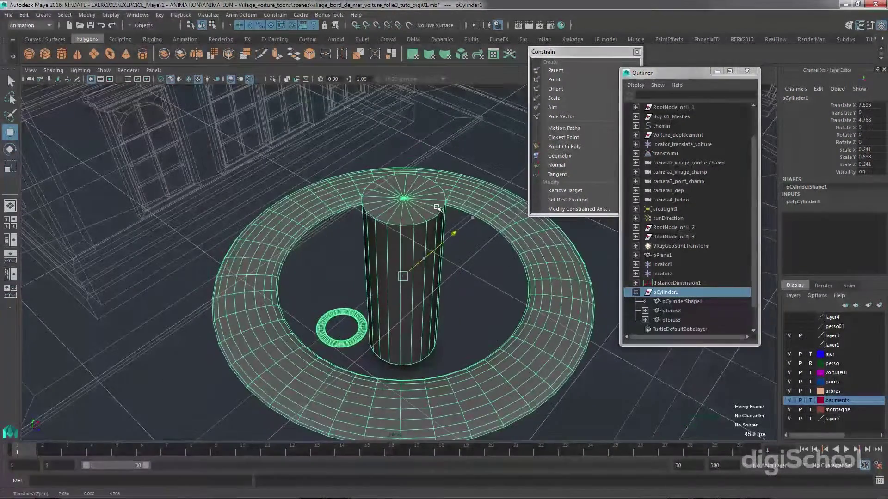
left_click(675, 314)
left_click(669, 320, "shift")
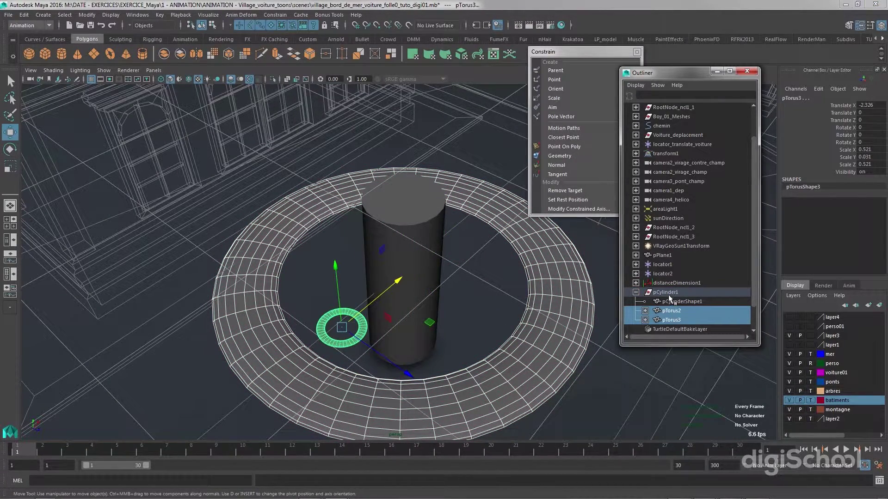
left_click(671, 295)
Move the small torus pTorus3 independently along Z to about 0.173, try rotating it freely and undo the rotation
left_click(674, 312)
left_click(664, 320)
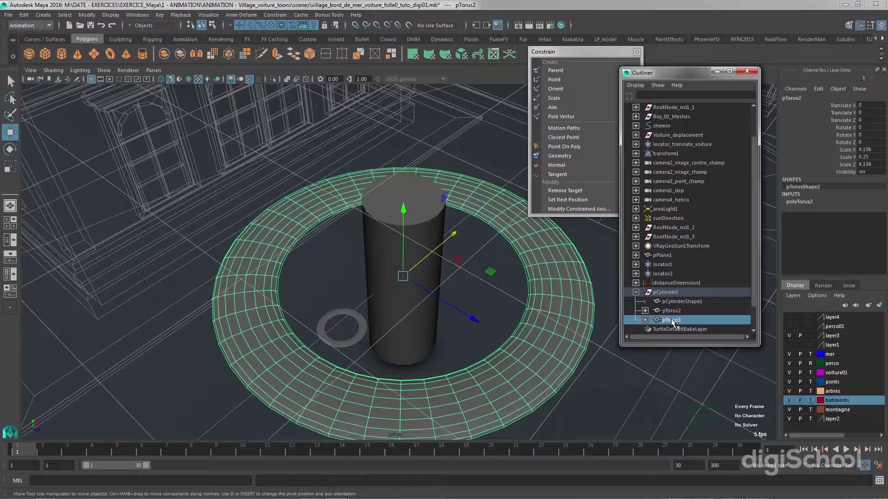
left_click_drag(405, 377, 377, 413)
key("e")
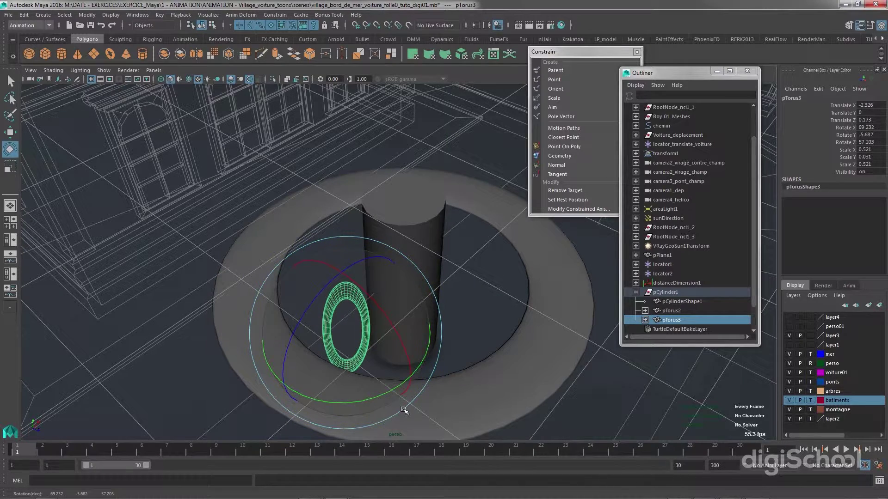
key("ctrl+z")
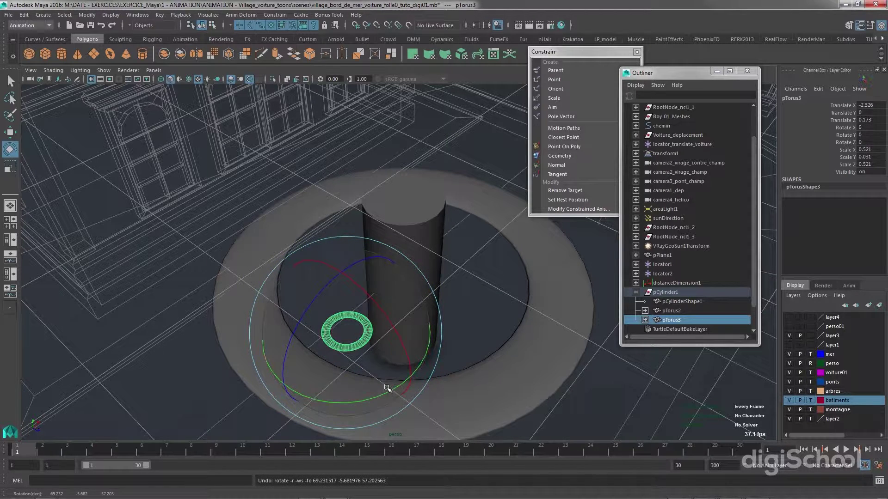
Scale the small torus pTorus3 uniformly to about 0.568 in X and Z and 0.034 in Y
key("r")
left_click_drag(347, 330, 318, 350)
left_click_drag(373, 339, 420, 340)
middle_click_drag(419, 340, 401, 365, "alt")
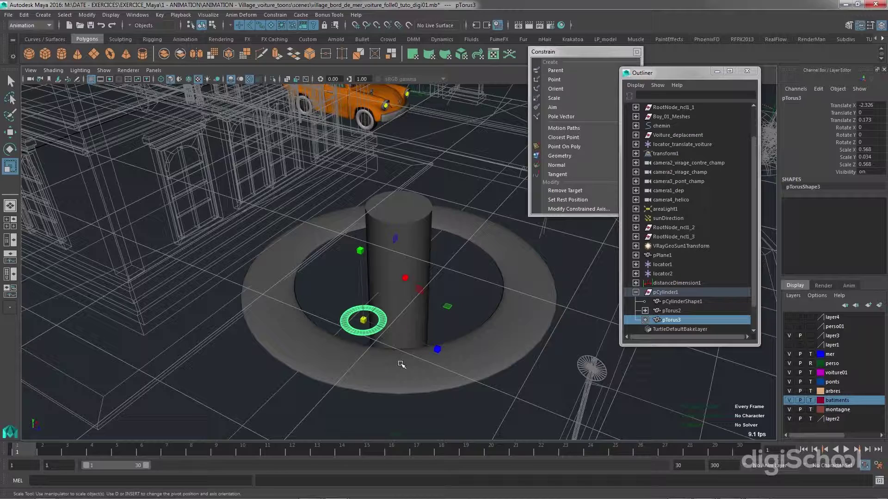
mouse_move(388, 311)
left_mouse_down("alt")
mouse_move(376, 312)
mouse_move(380, 319)
left_mouse_up("alt")
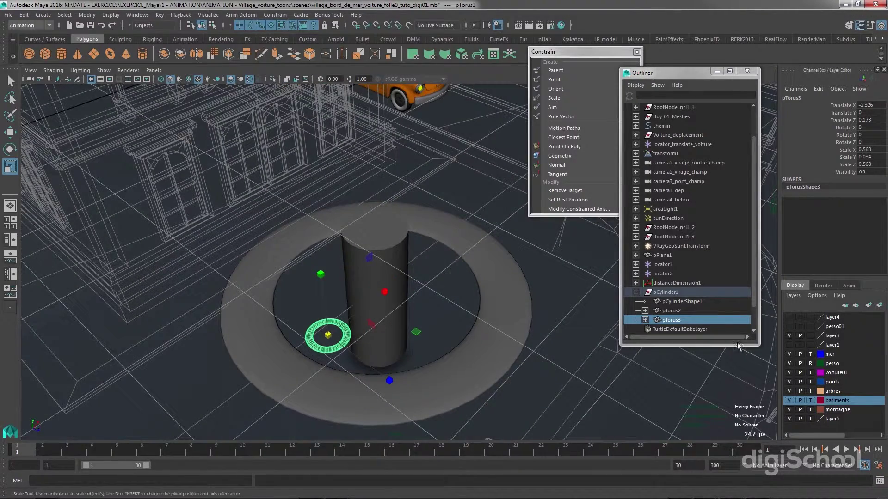
Unparent pTorus2 and pTorus3 from pCylinder1 by moving them together to the Outliner's top level
left_click(667, 293)
left_click(667, 310)
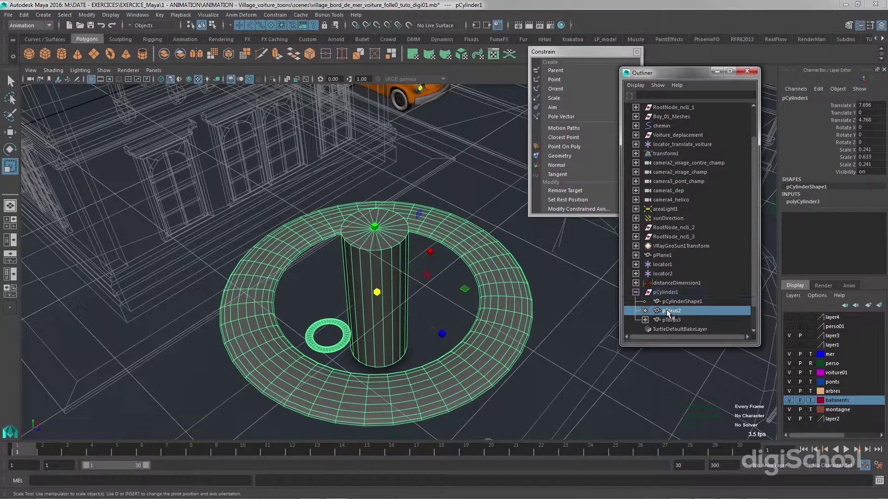
left_click(668, 320, "ctrl")
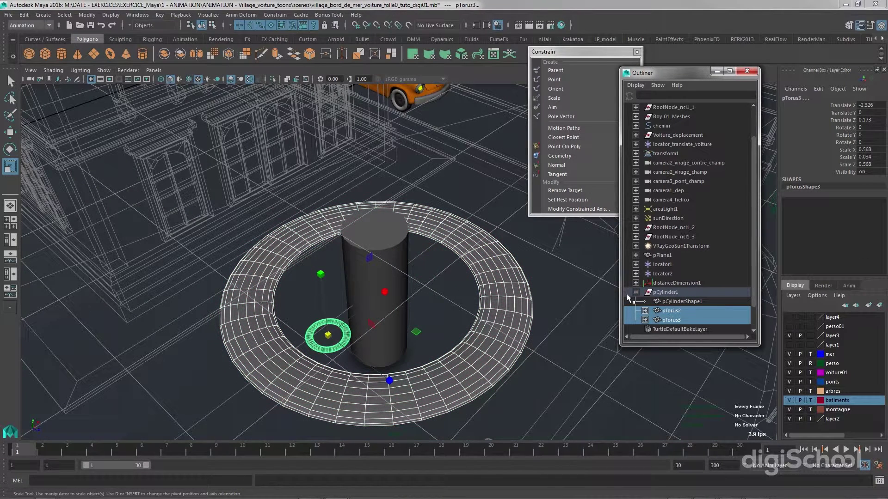
middle_click_drag(667, 313, 669, 291)
key("ctrl+z")
left_click(666, 247, "ctrl")
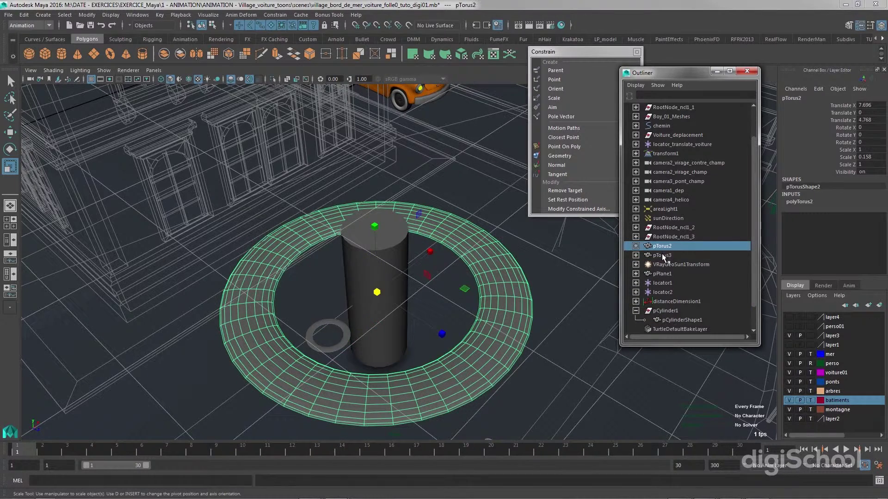
middle_click_drag(667, 250, 670, 304)
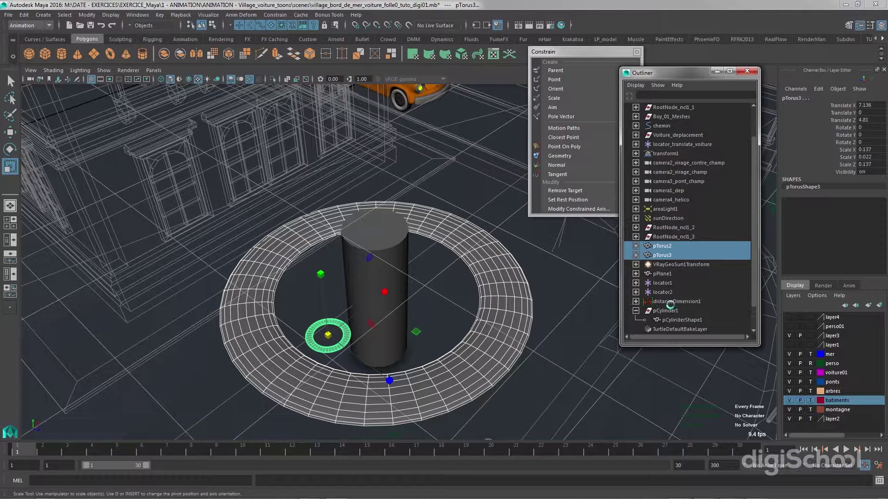
scroll(672, 313, "down", 1)
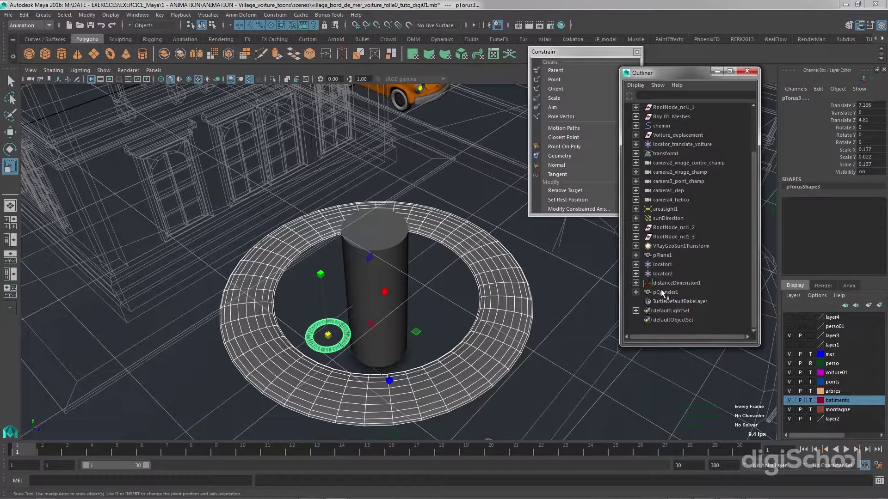
Locate the unparented pTorus3 and pTorus2 in the Outliner and select both
left_click(662, 292)
key("Down")
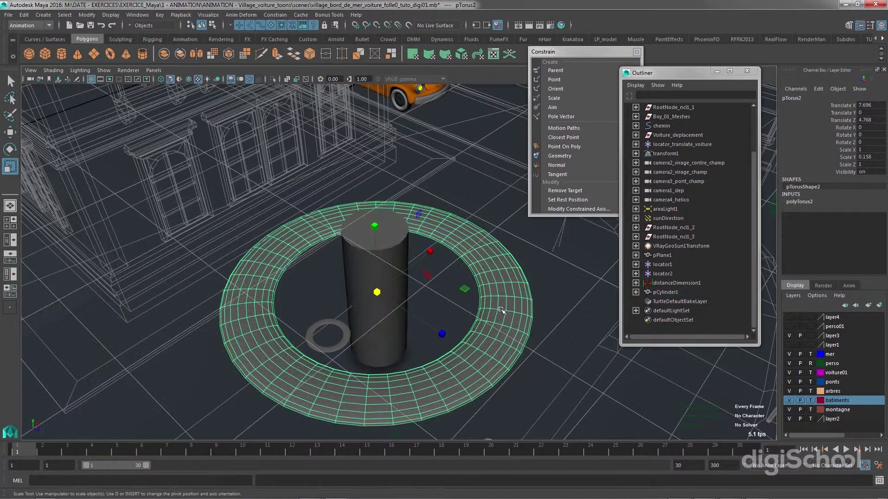
scroll(651, 302, "up", 3)
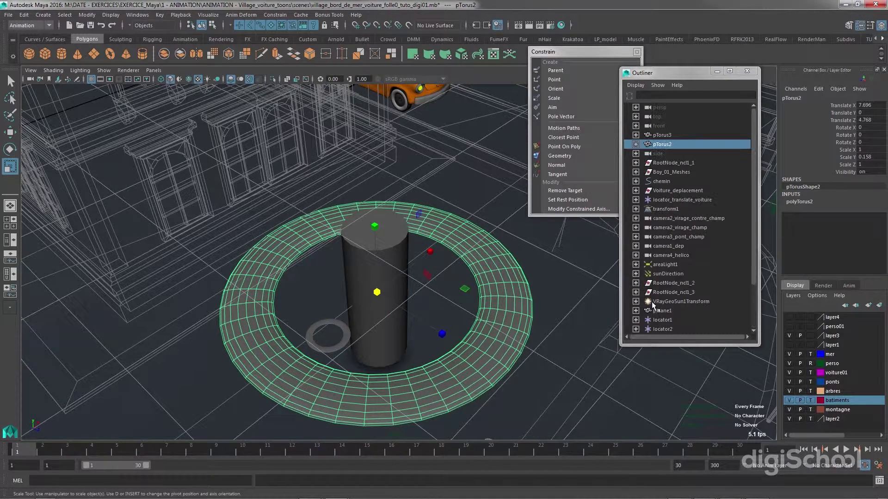
left_click(664, 135)
left_click(665, 144, "ctrl")
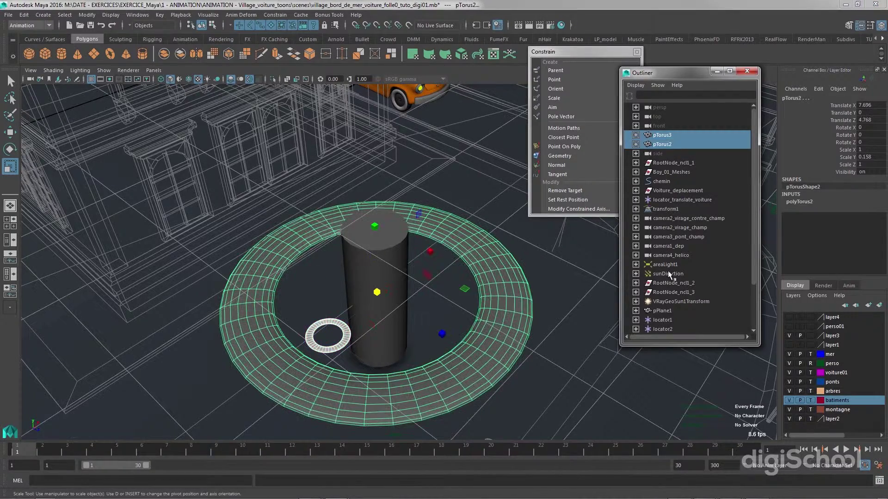
Try moving the unparented cylinder pCylinder1 alone along X and undo the move
scroll(670, 277, "down", 3)
left_click(666, 293)
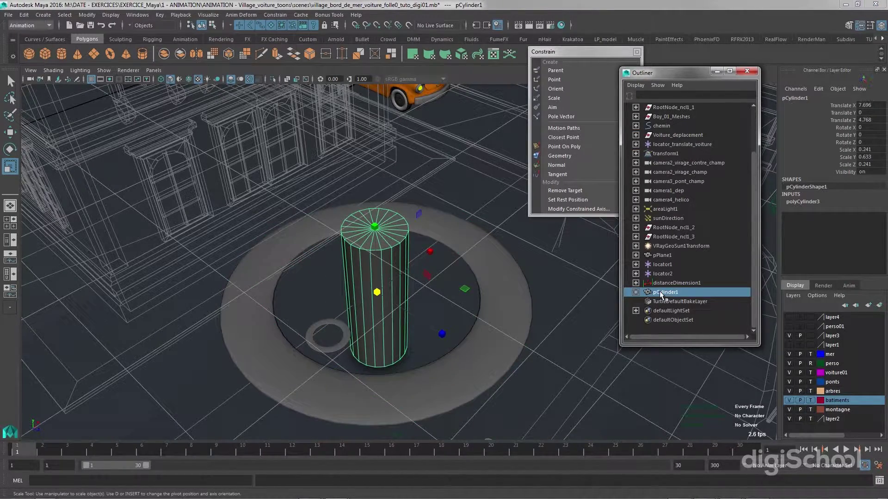
key("w")
left_click_drag(380, 300, 419, 273)
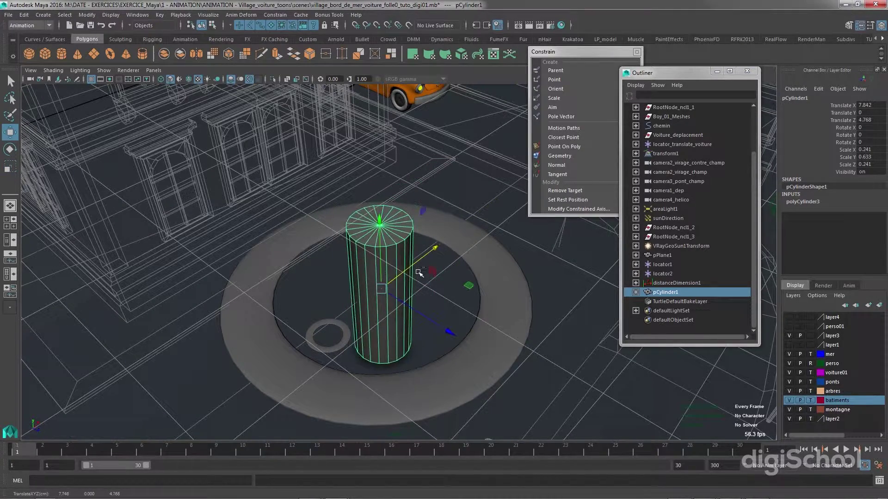
key("ctrl+z")
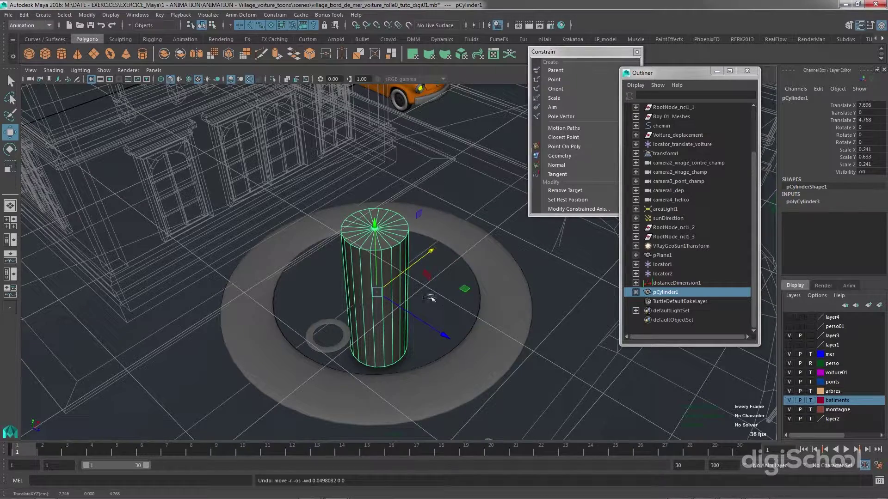
Constrain the large torus pTorus2 to the cylinder with a Parent constraint, Maintain offset off and all translate and rotate axes included
mouse_move(421, 313)
left_mouse_down("alt")
mouse_move(427, 318)
mouse_move(413, 317)
mouse_move(432, 319)
left_mouse_up("alt")
left_click_drag(552, 51, 523, 53)
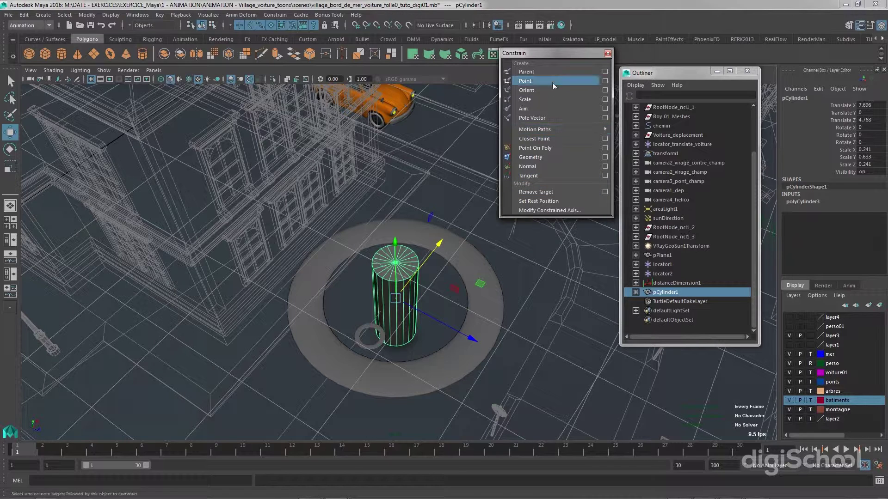
left_click(326, 309)
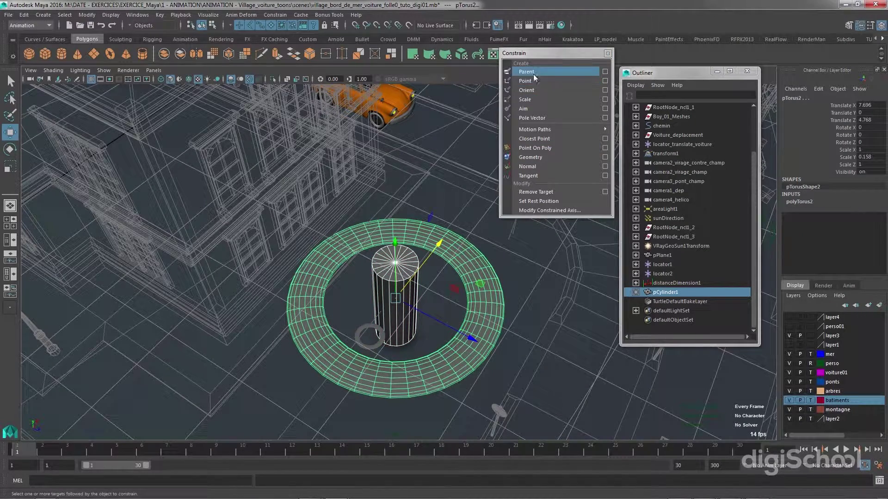
left_click(604, 74)
left_click_drag(562, 325, 623, 163)
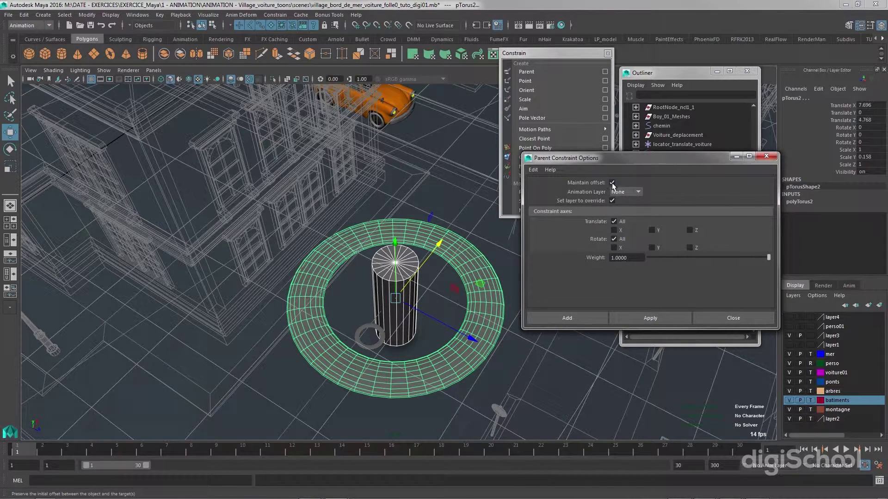
left_click(614, 183)
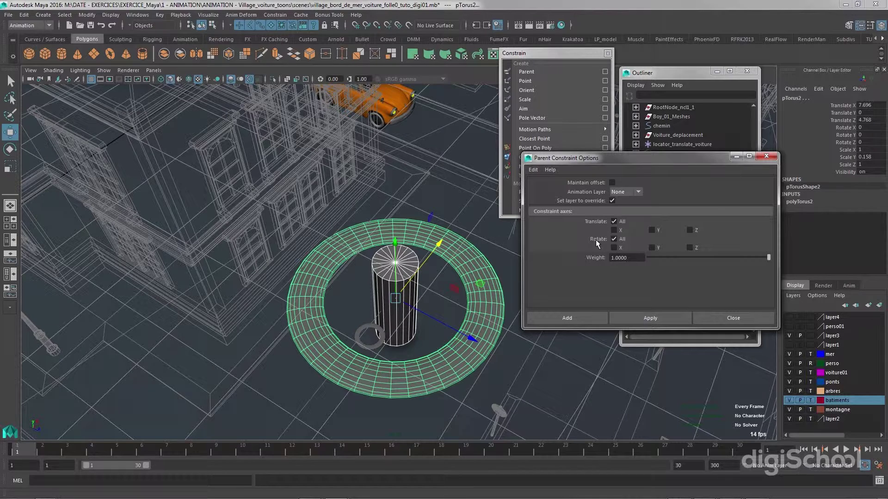
left_click(623, 318)
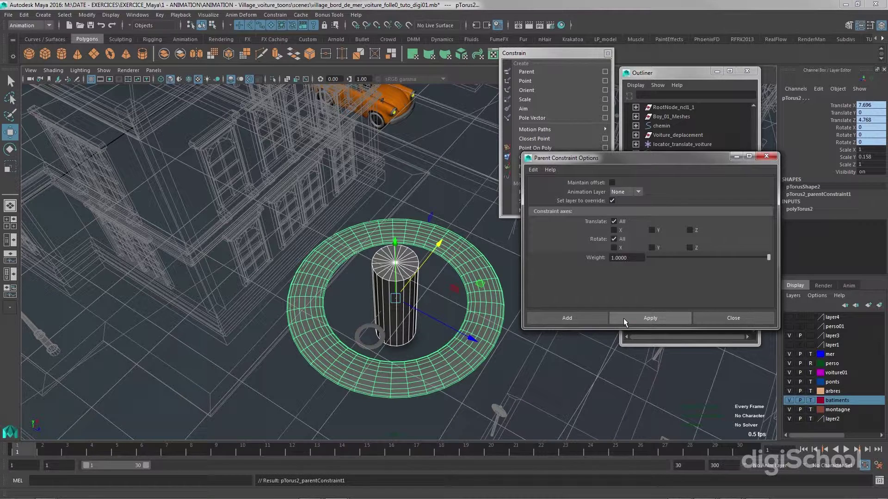
Apply the same Parent constraint without offset from the cylinder to the small torus pTorus3 and close the constraint options
left_click(373, 310)
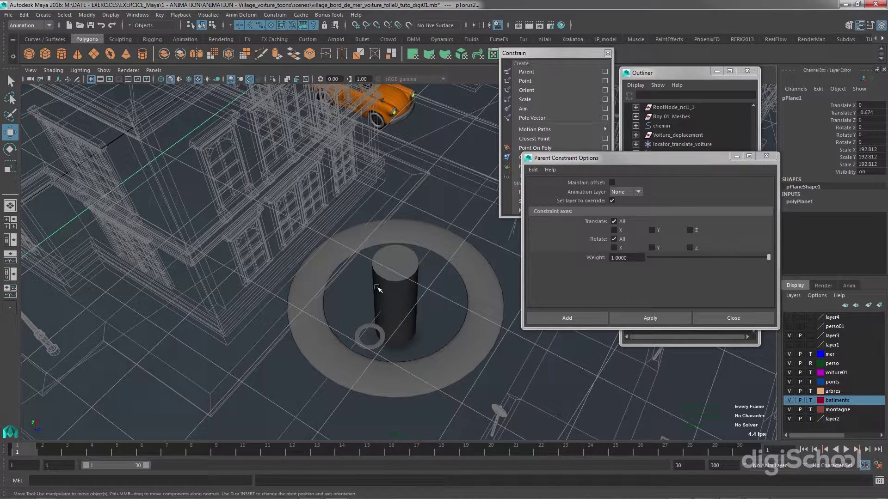
left_click(375, 329, "shift")
left_click(622, 320)
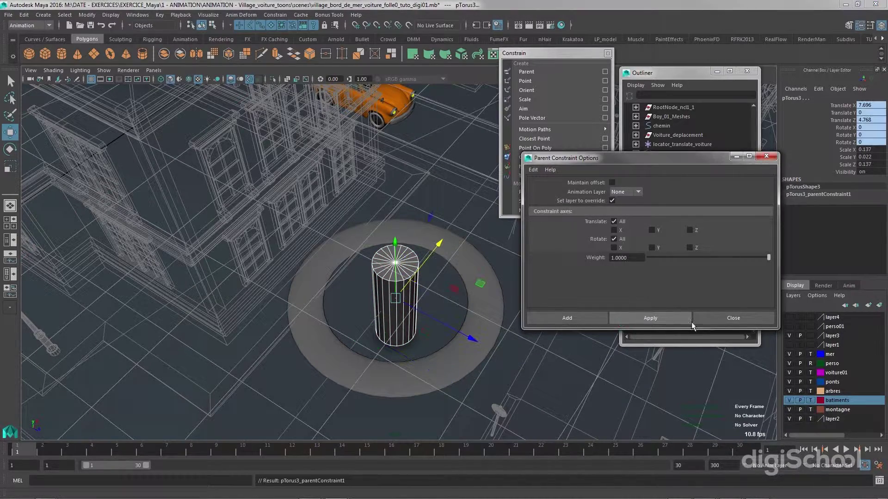
left_click(711, 317)
Undo the small torus's Parent constraint, leaving the cylinder and pTorus3 selected
left_click(410, 325)
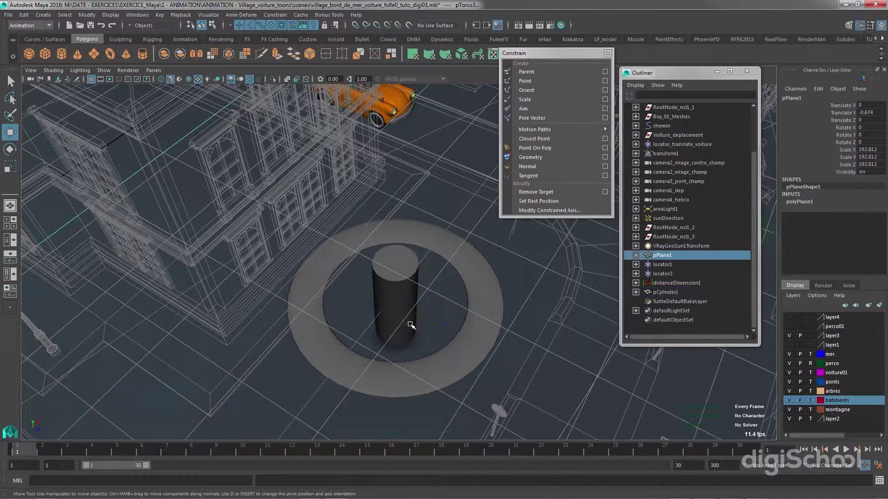
left_click(390, 307)
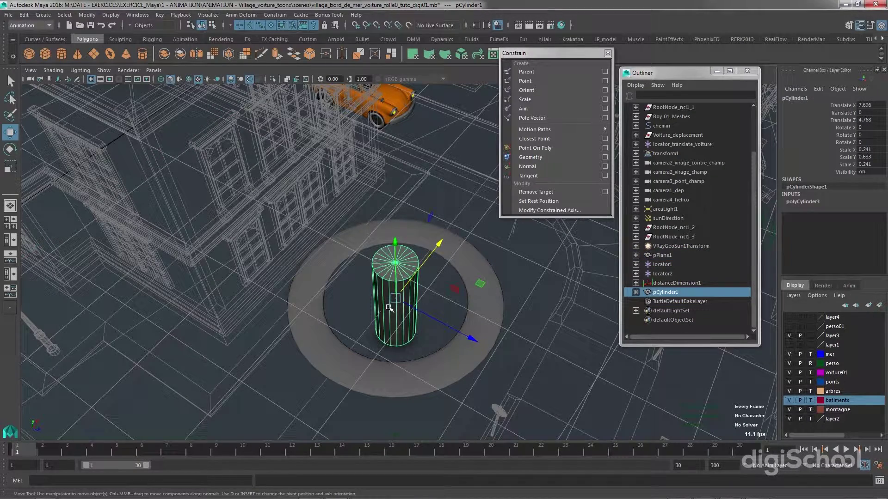
key("ctrl+z")
key("ctrl+z")
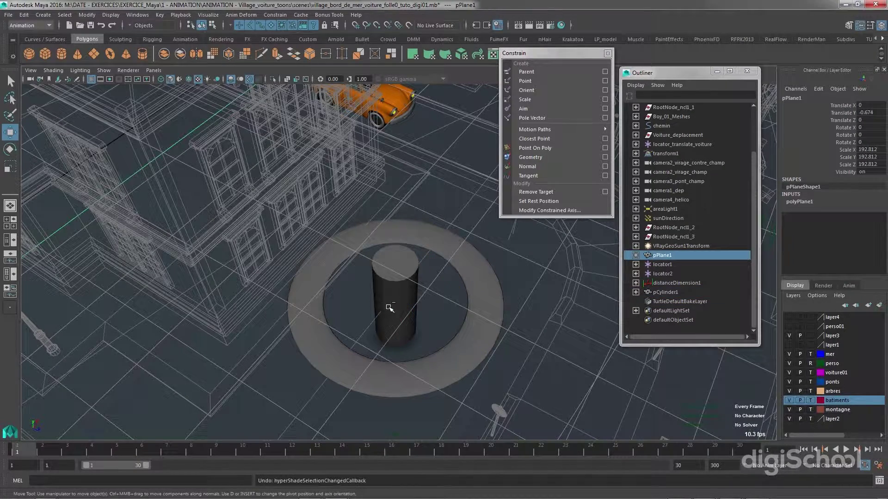
left_click(389, 307)
left_click(360, 332, "shift")
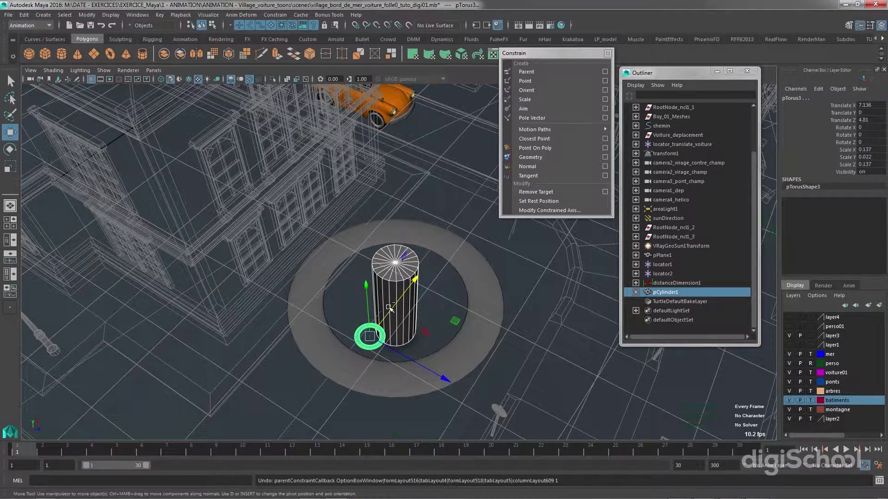
Constrain the small torus pTorus3 to the cylinder with a Parent constraint, Maintain offset on and all translate and rotate axes included
left_click(604, 73)
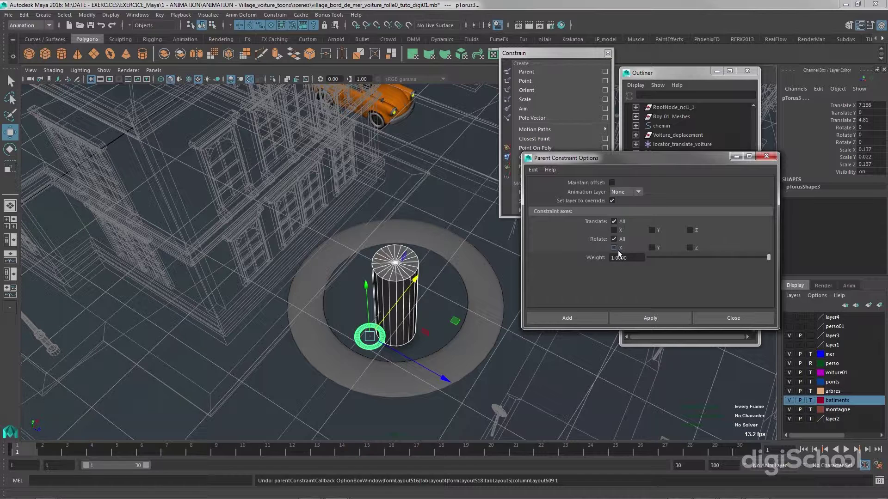
left_click(612, 183)
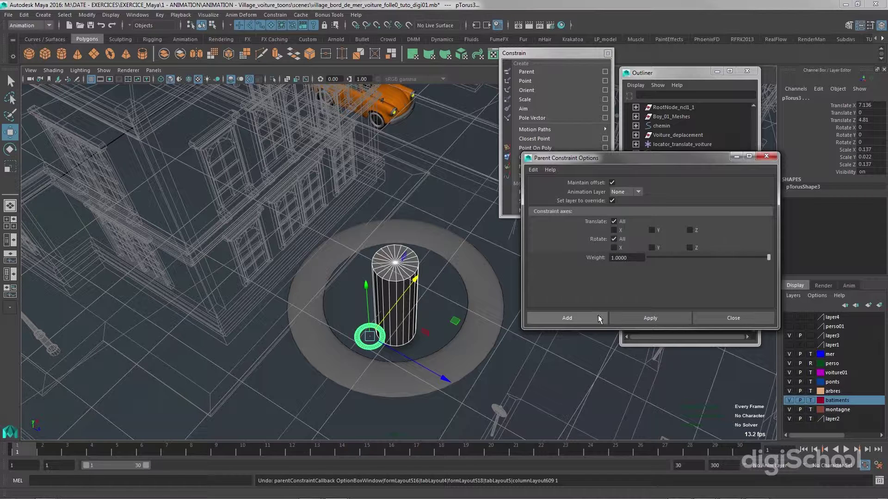
left_click(624, 314)
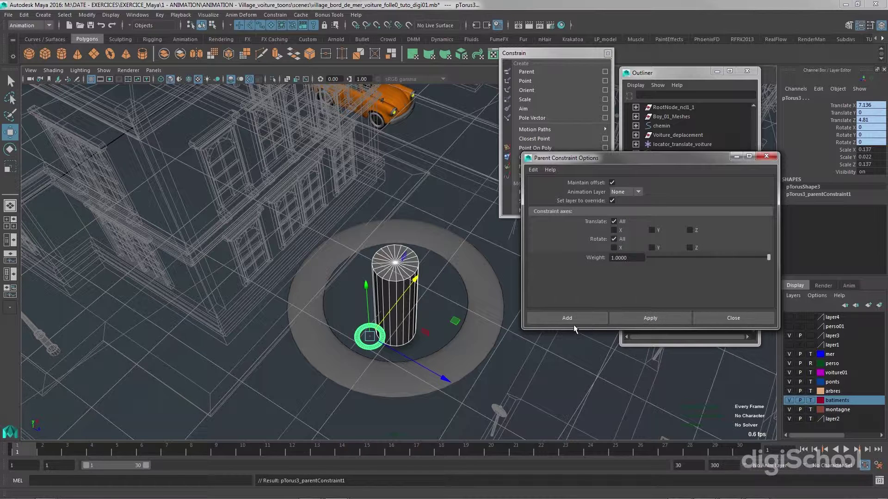
left_click(704, 321)
Select the small torus pTorus3 and examine its constrained channels and its placement beside the cylinder
left_click(365, 332)
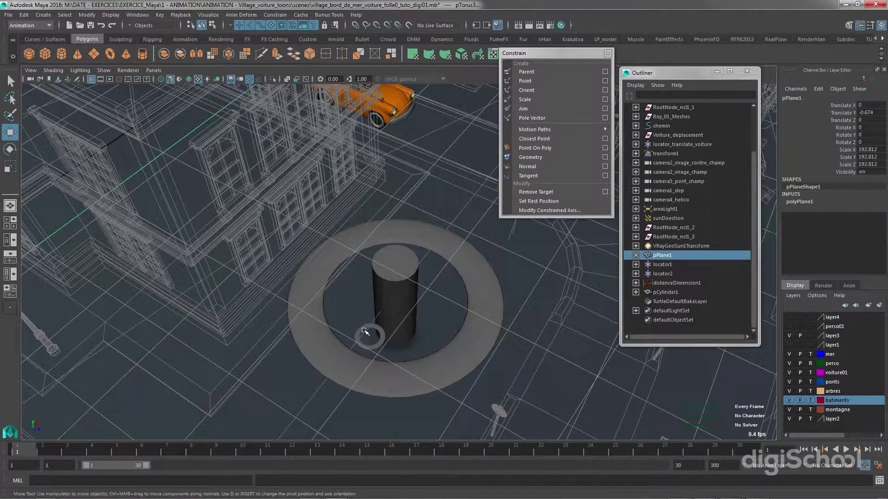
left_click(365, 331)
scroll(365, 333, "up", 5)
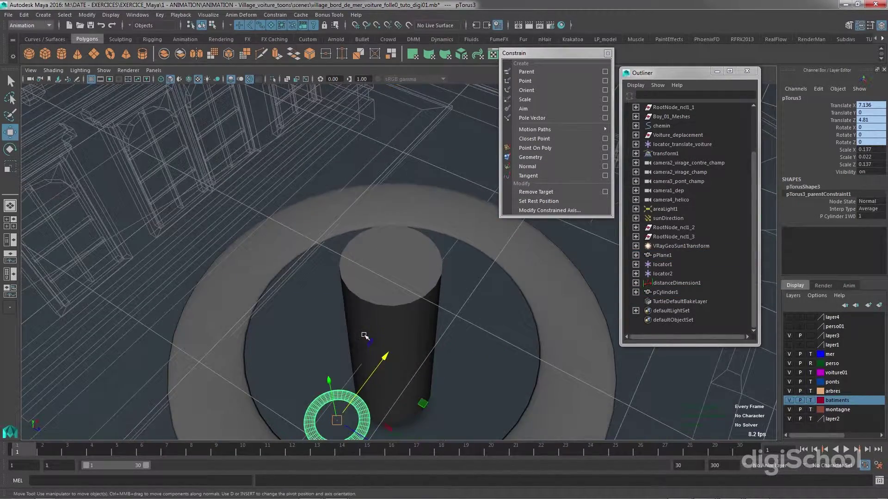
scroll(364, 335, "down", 3)
middle_click_drag(365, 338, 373, 311, "alt")
left_click_drag(373, 322, 354, 303, "alt")
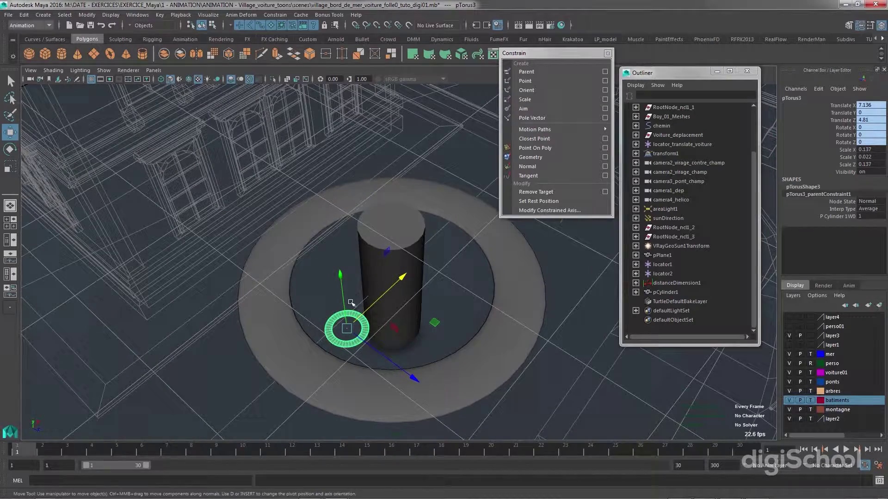
Slide the cylinder pCylinder1 back and forth along X, ending at a Translate X of about 7.66
left_click(377, 262)
key("f")
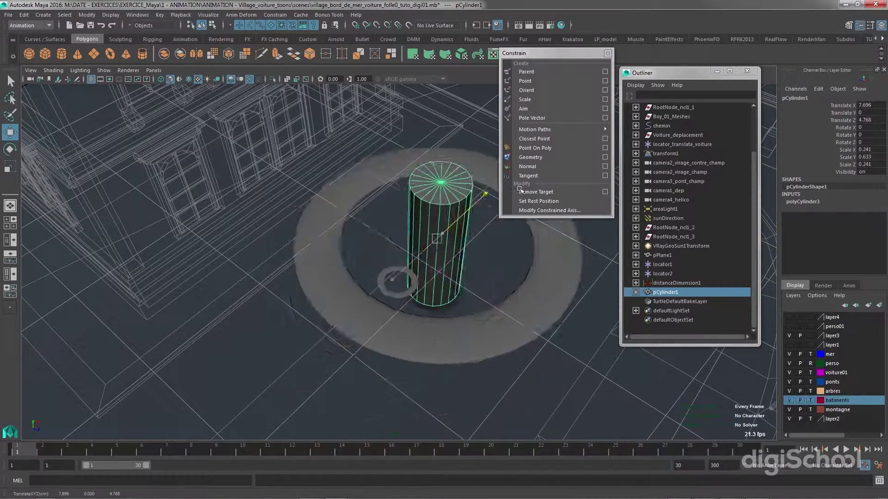
left_click_drag(454, 224, 436, 239)
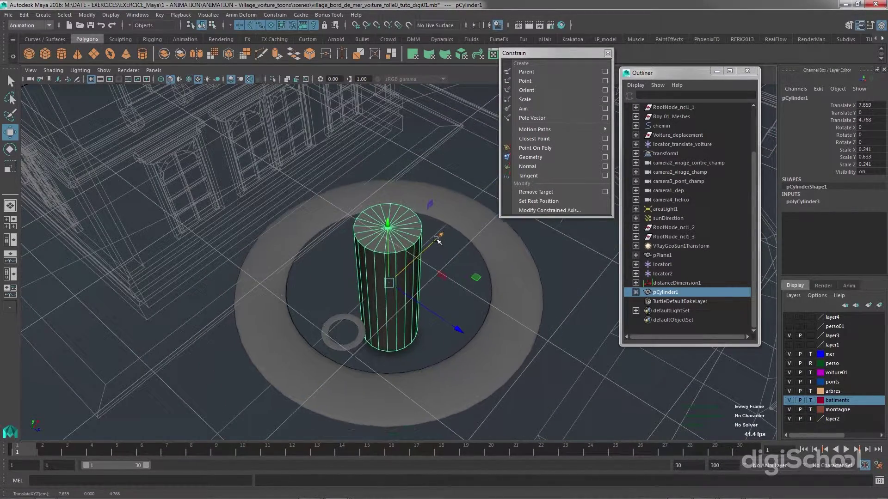
Try rotating the cylinder pCylinder1 freely on all axes with the small torus attached, and undo the rotation
key("e")
left_click_drag(393, 265, 425, 258)
key("ctrl+z")
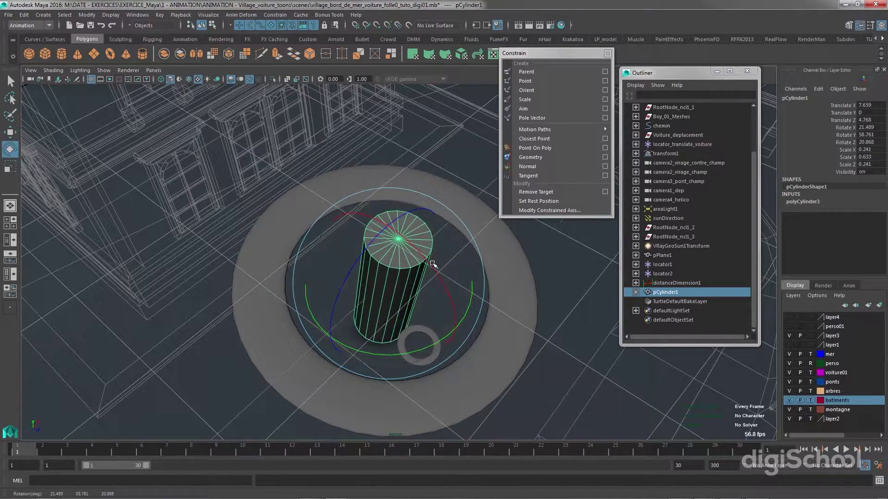